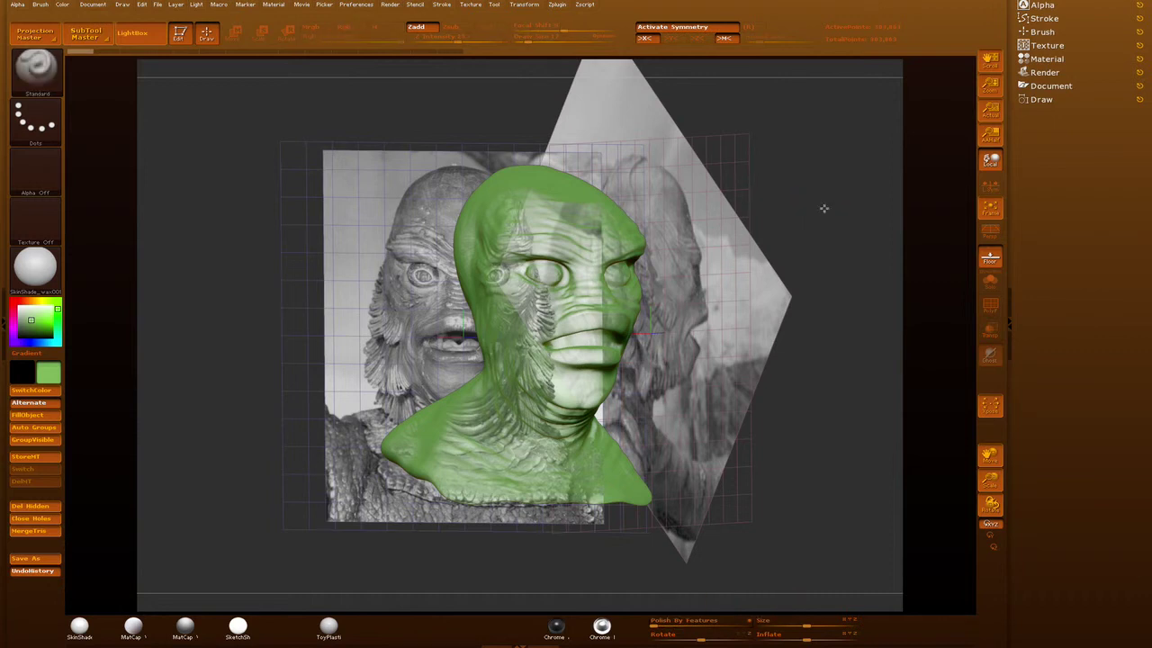
Step: Mask a thin bent strip with MaskPen for the first gill on the side of the head, tracing the side reference image
shift+drag(823, 207, 840, 242)
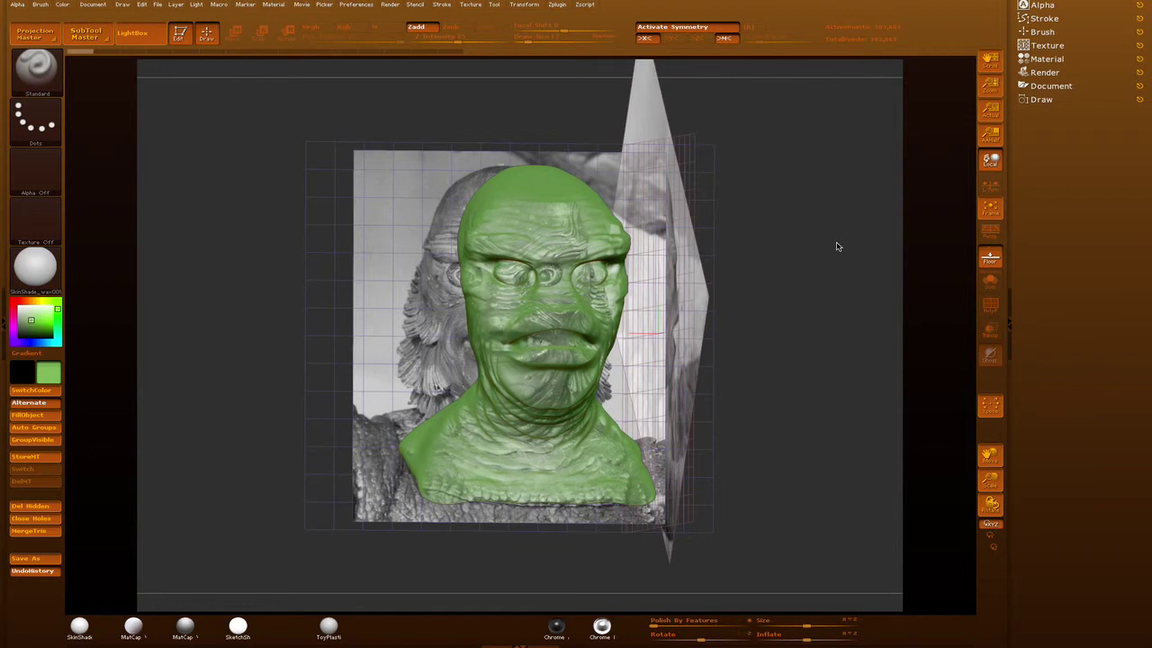
shift+drag(836, 245, 836, 246)
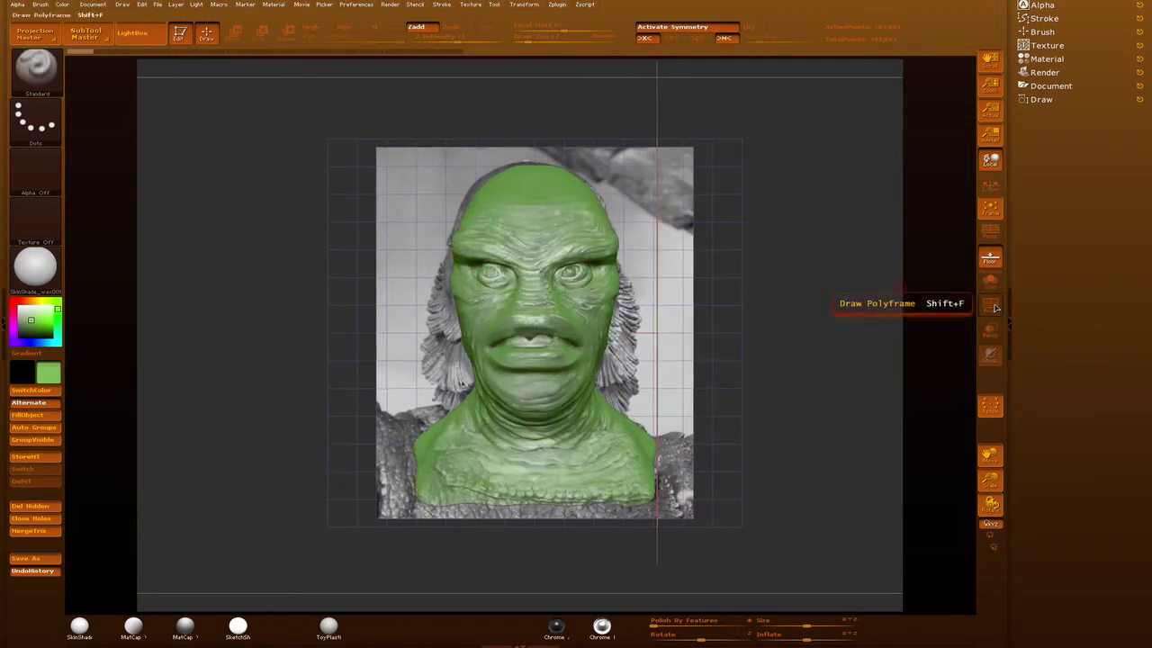
click(989, 258)
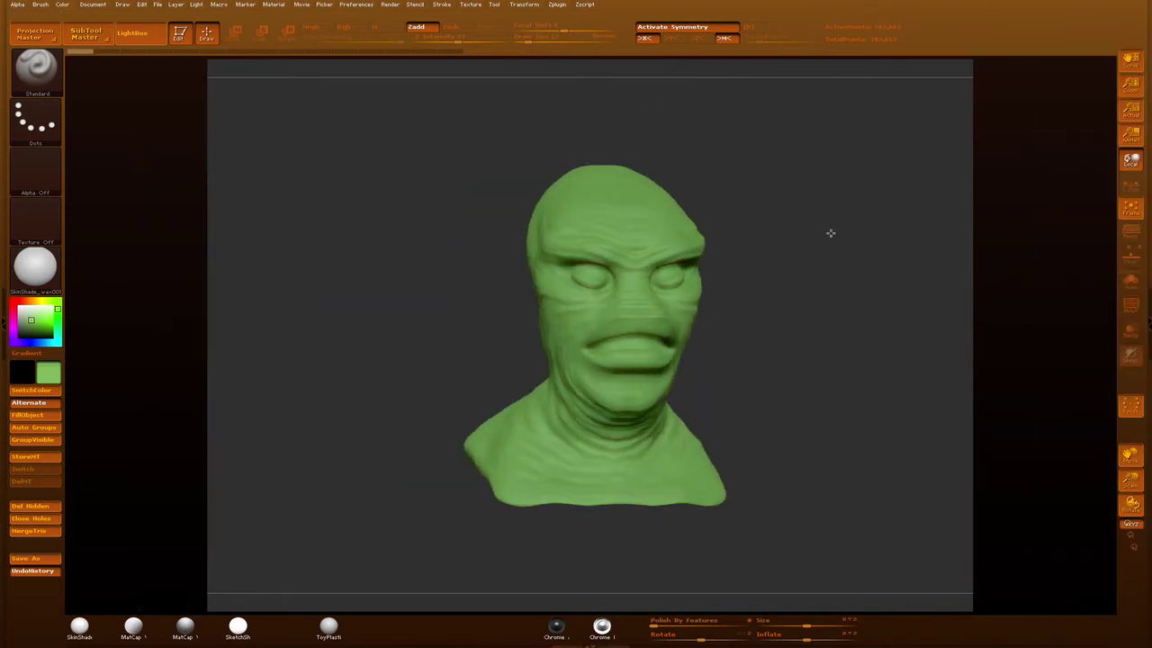
drag(831, 233, 870, 234)
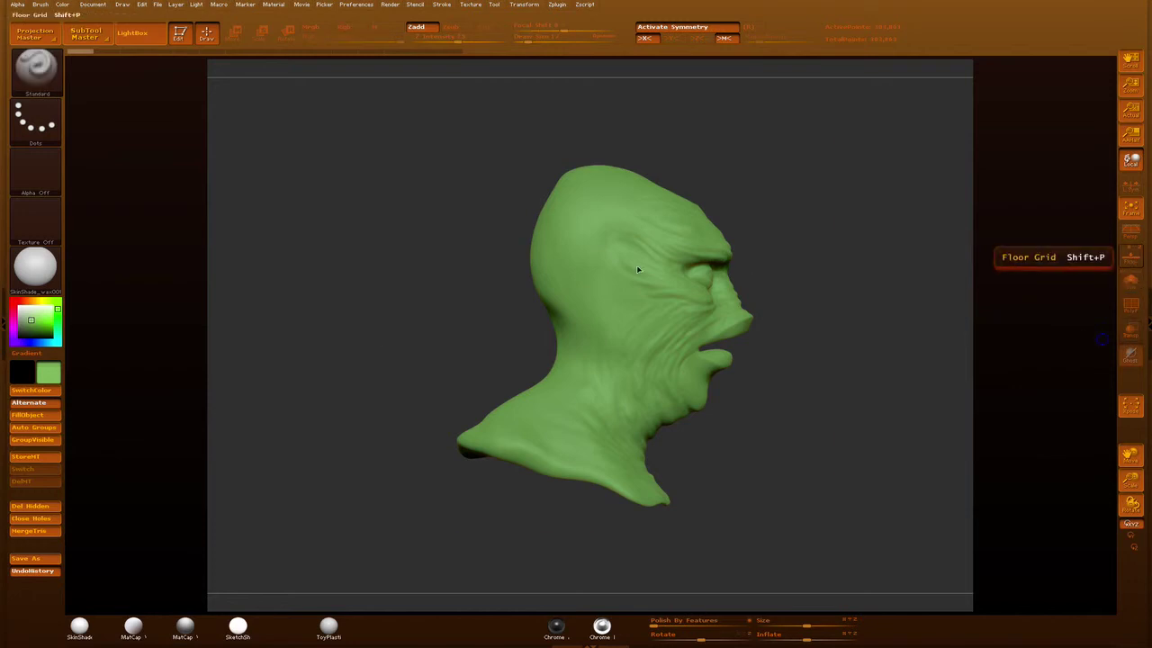
key(shift+p)
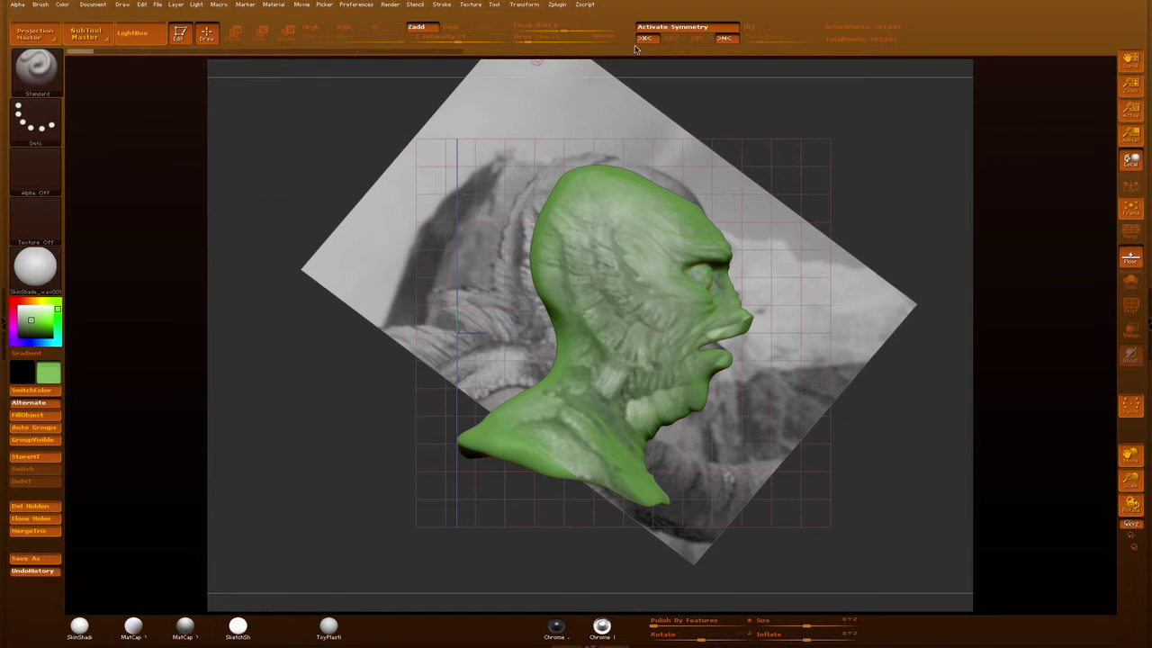
drag(529, 40, 529, 42)
key(ctrl)
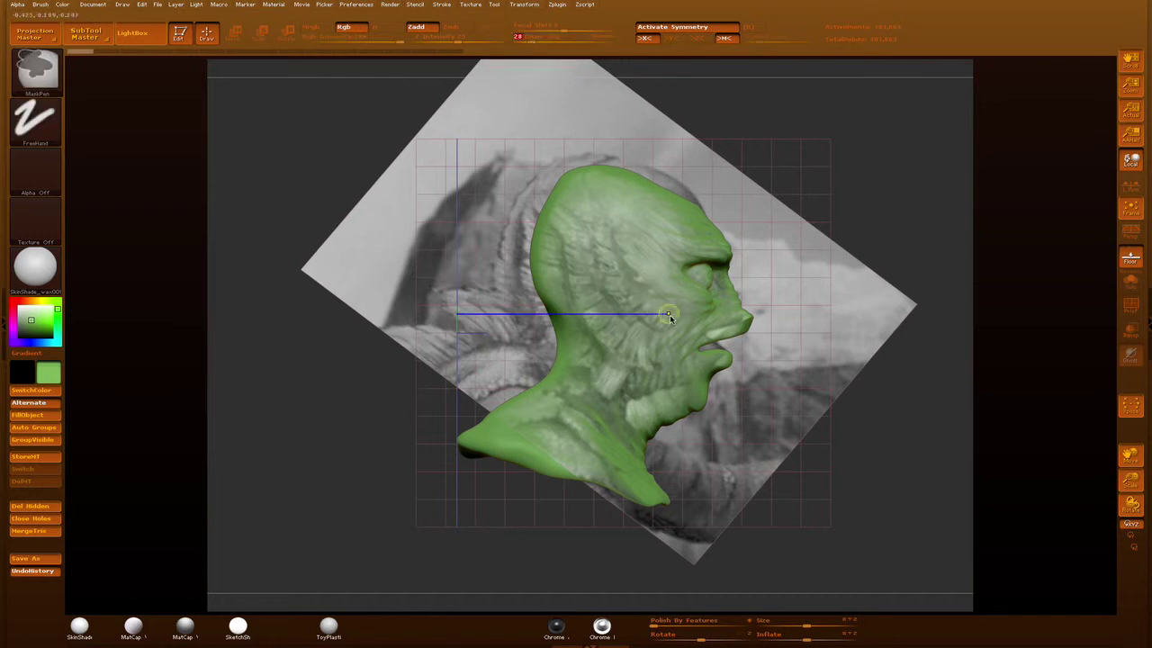
drag(529, 37, 520, 37)
key(ctrl)
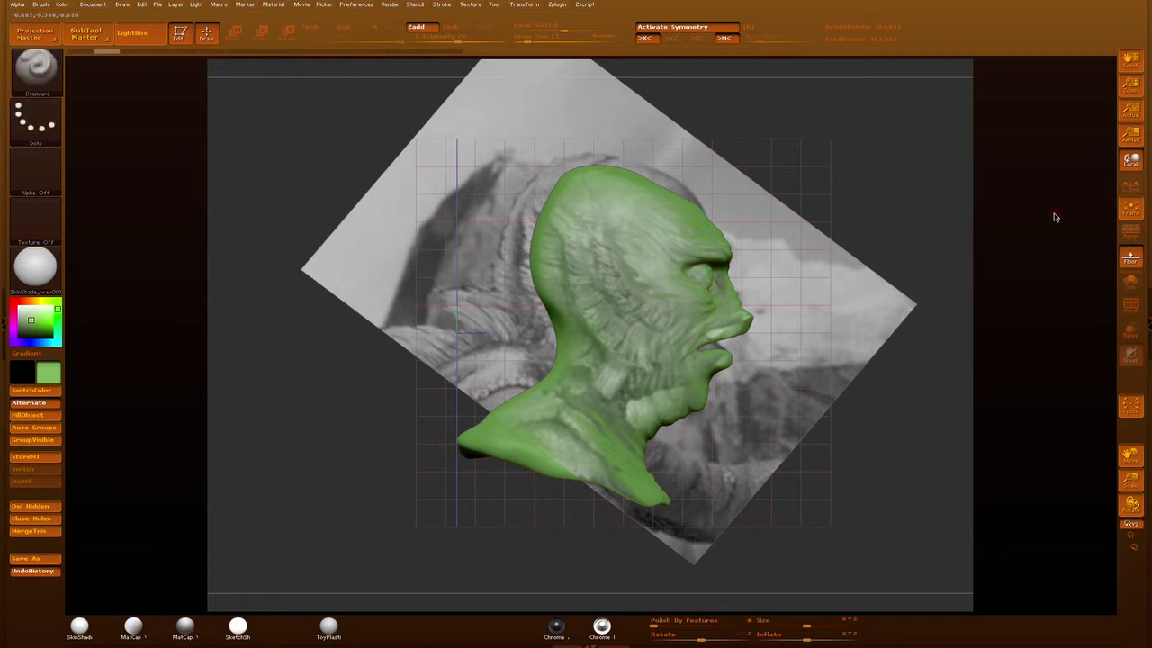
Step: Hide the reference images, fill the gap at the lower end of the gill mask and invert the mask
key(shift+p)
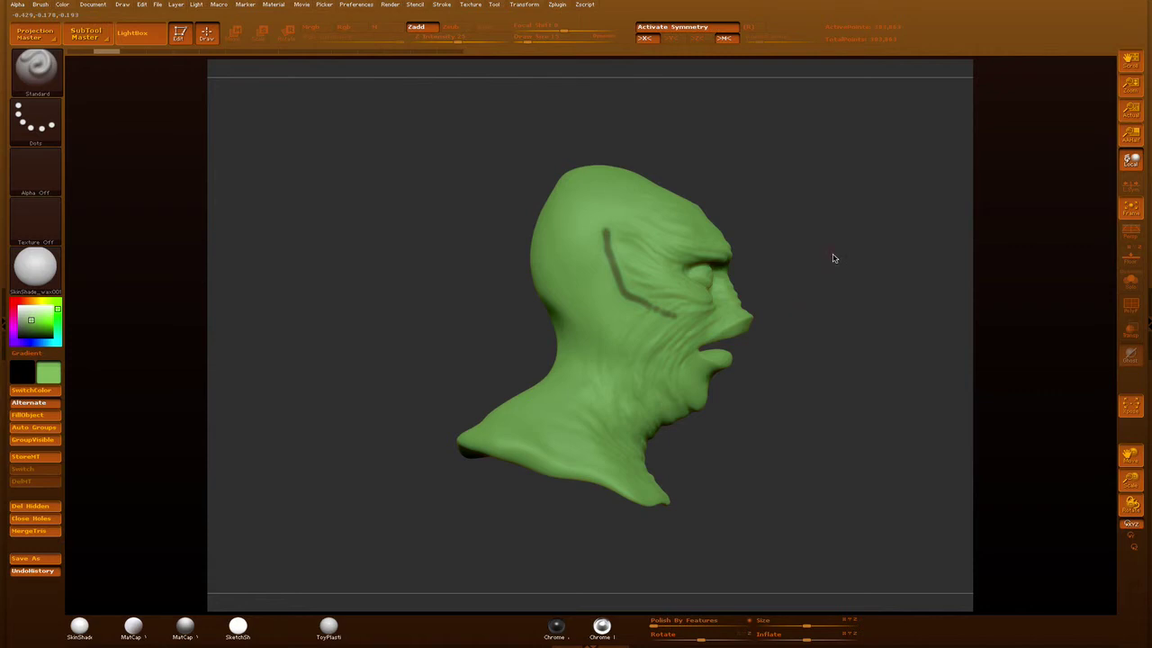
key(ctrl)
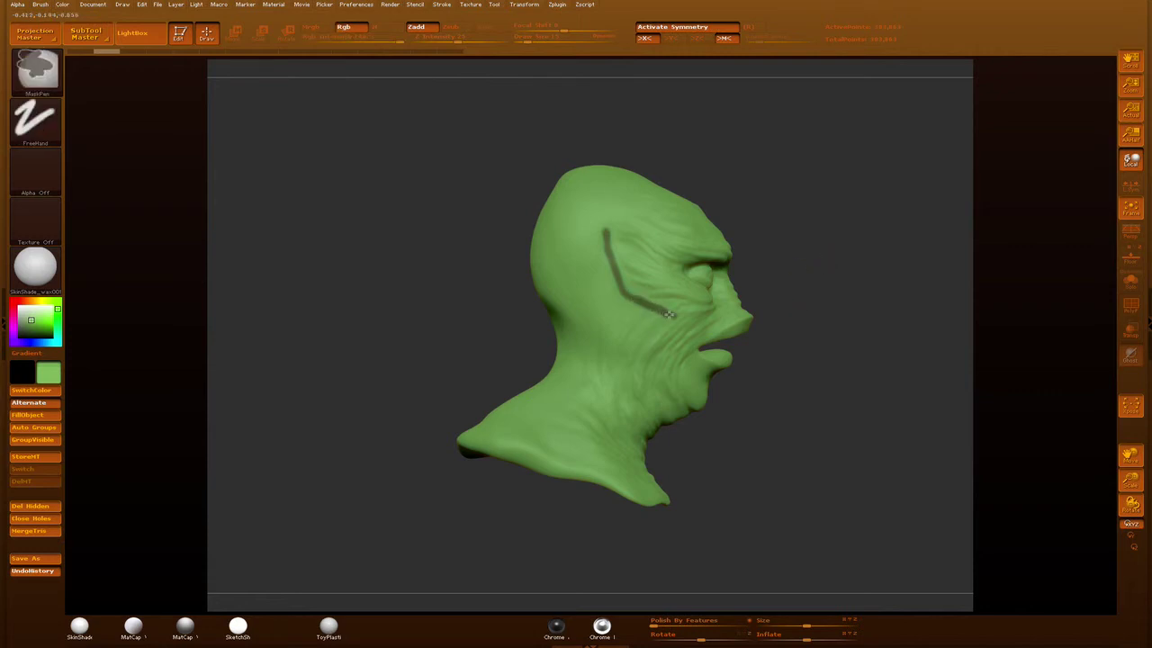
ctrl+click(909, 317)
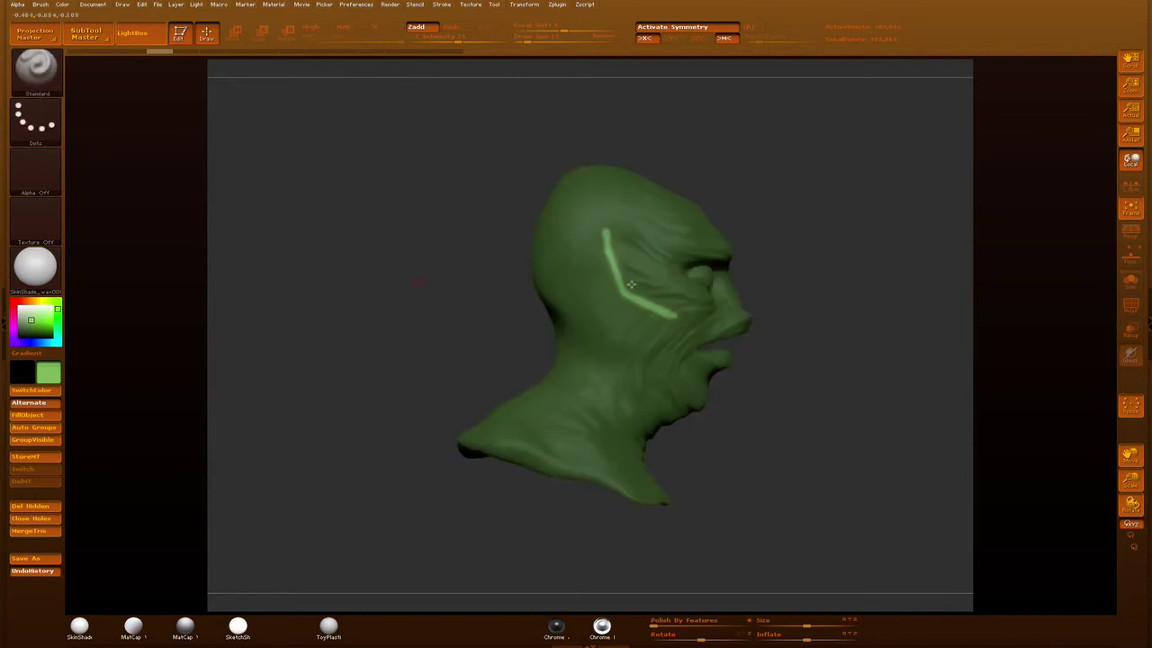
key(ctrl)
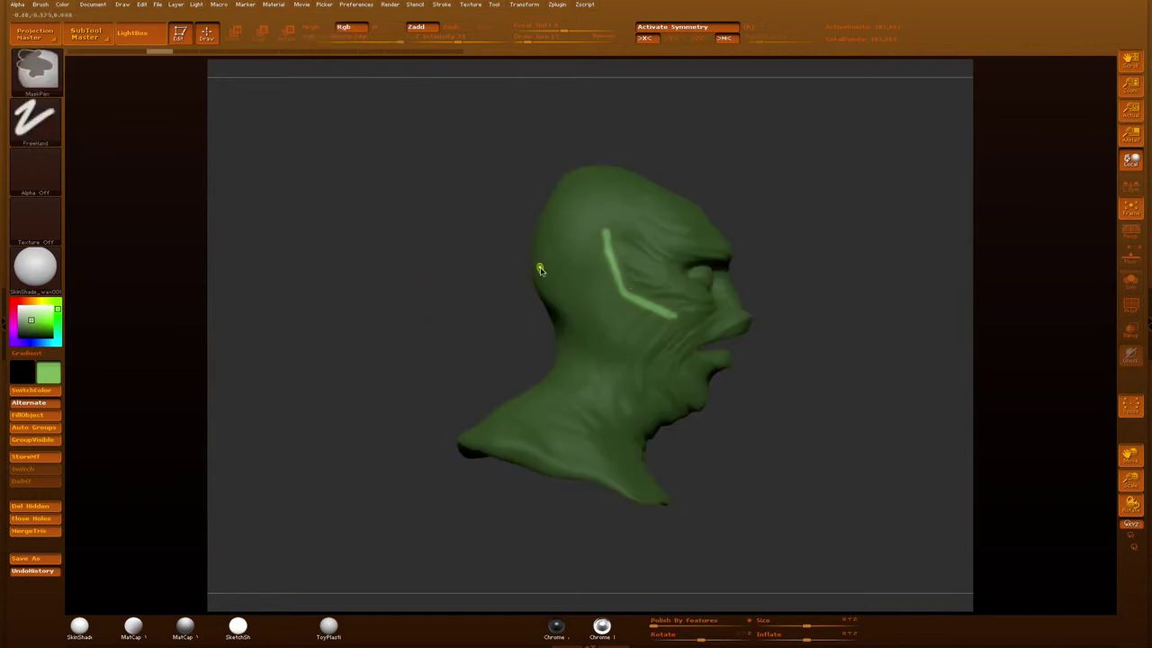
Step: Extrude the unmasked gill strip outward from both sides of the head with a sideways Move transpose line
click(233, 34)
drag(812, 162, 688, 173)
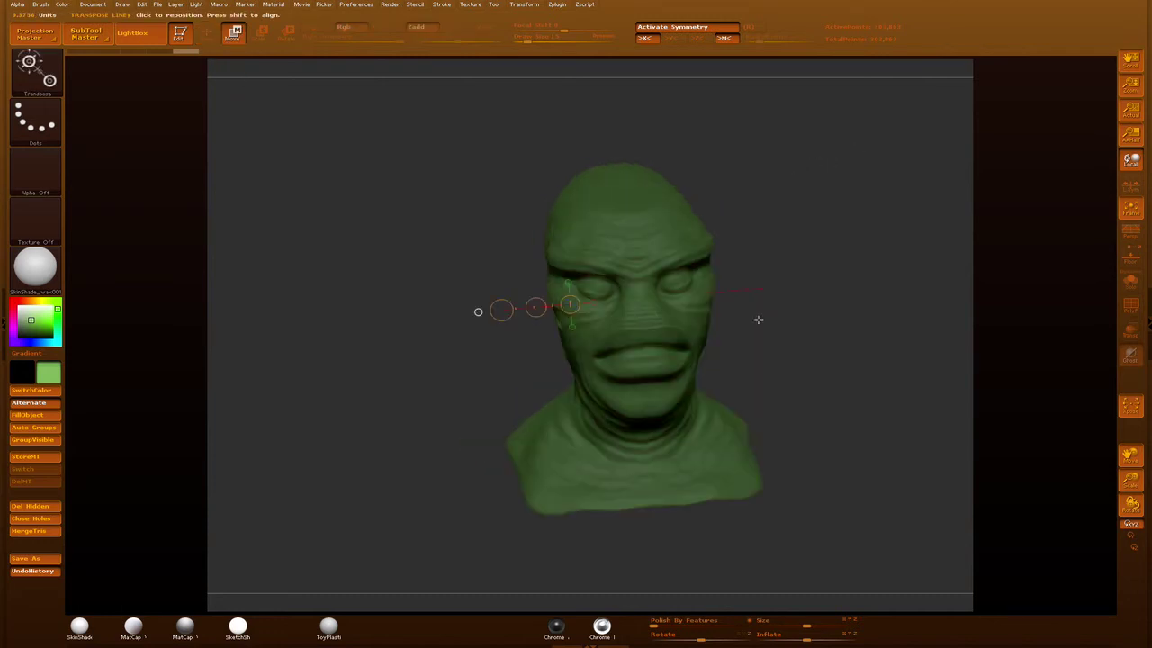
drag(759, 320, 718, 267)
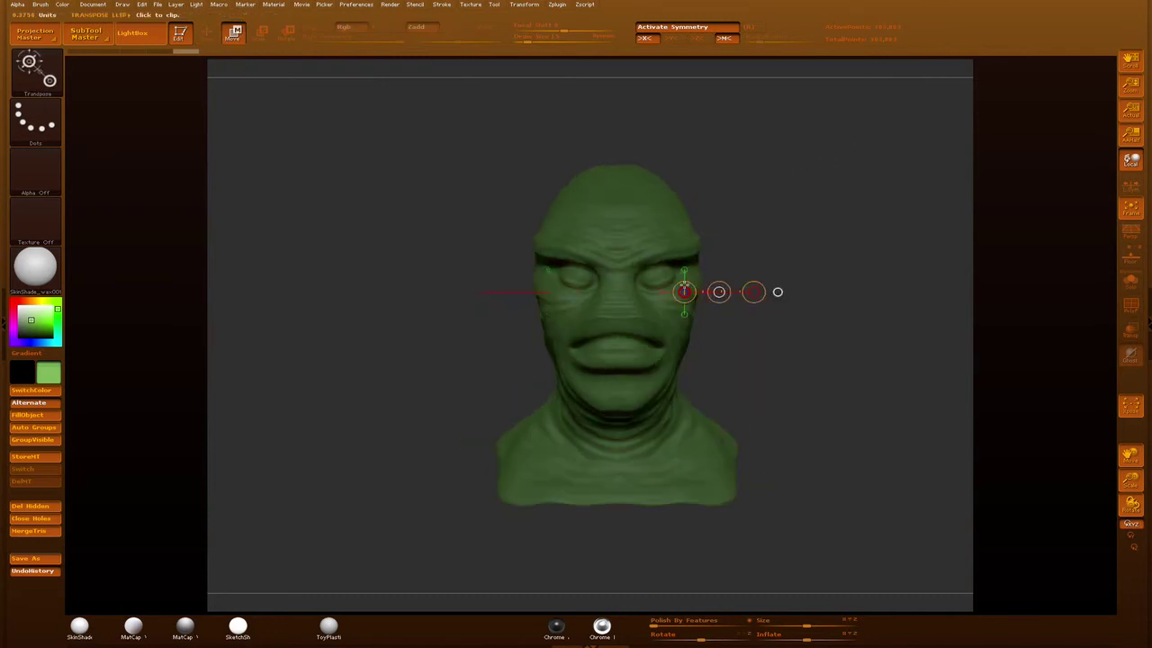
key(ctrl)
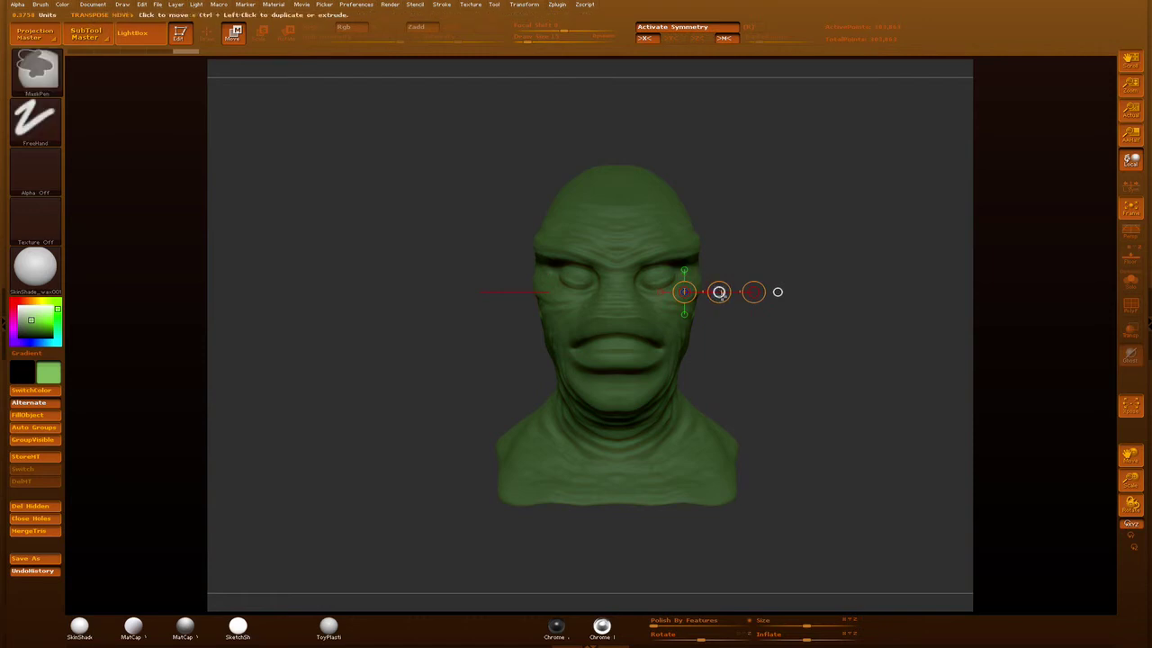
key(ctrl+shift)
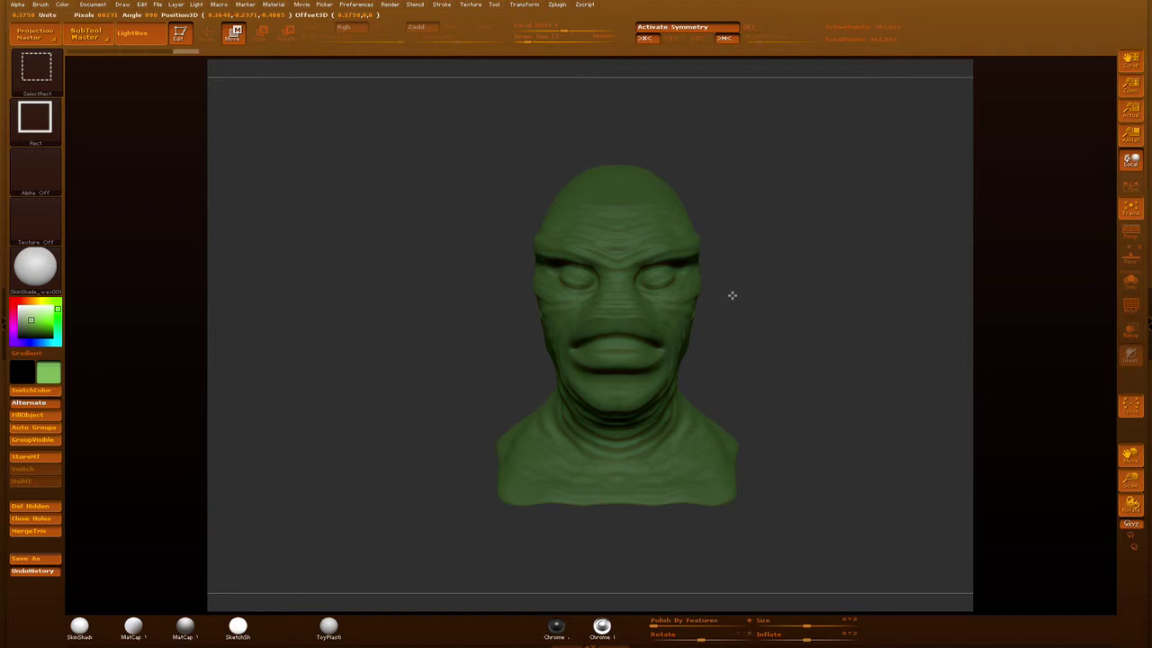
ctrl+shift+click(731, 296)
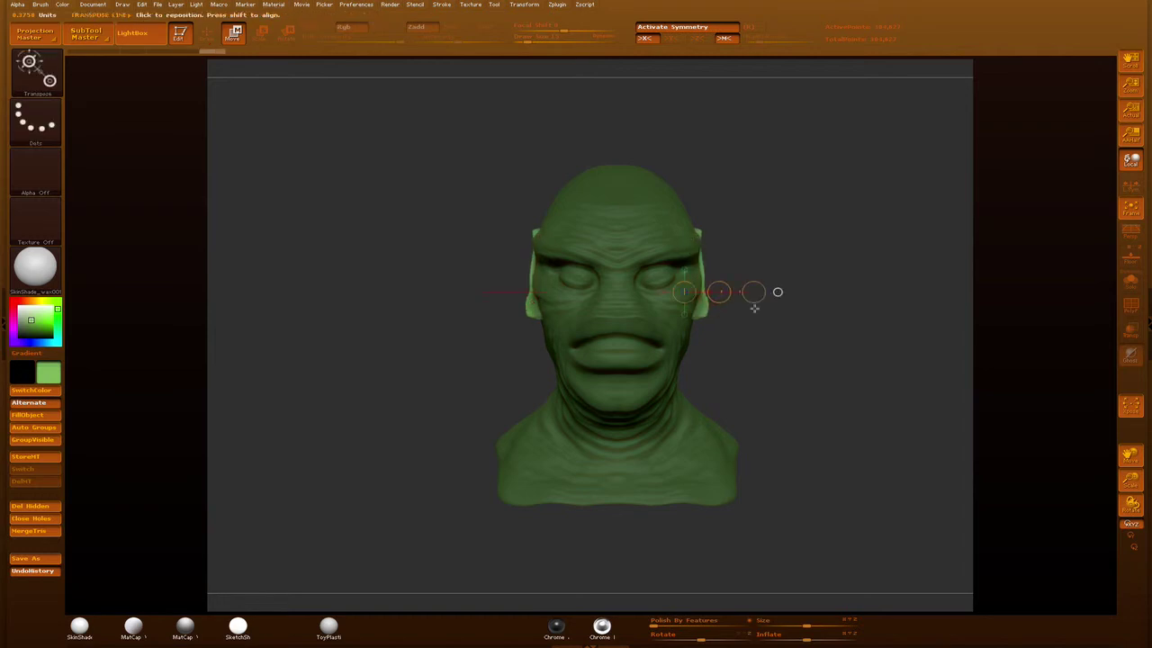
Step: Shift the extruded gill strips slightly downward and extrude them outward a second time with a horizontal transpose line
mouse_move(784, 237)
mouse_down()
mouse_move(487, 294)
mouse_move(483, 464)
mouse_up()
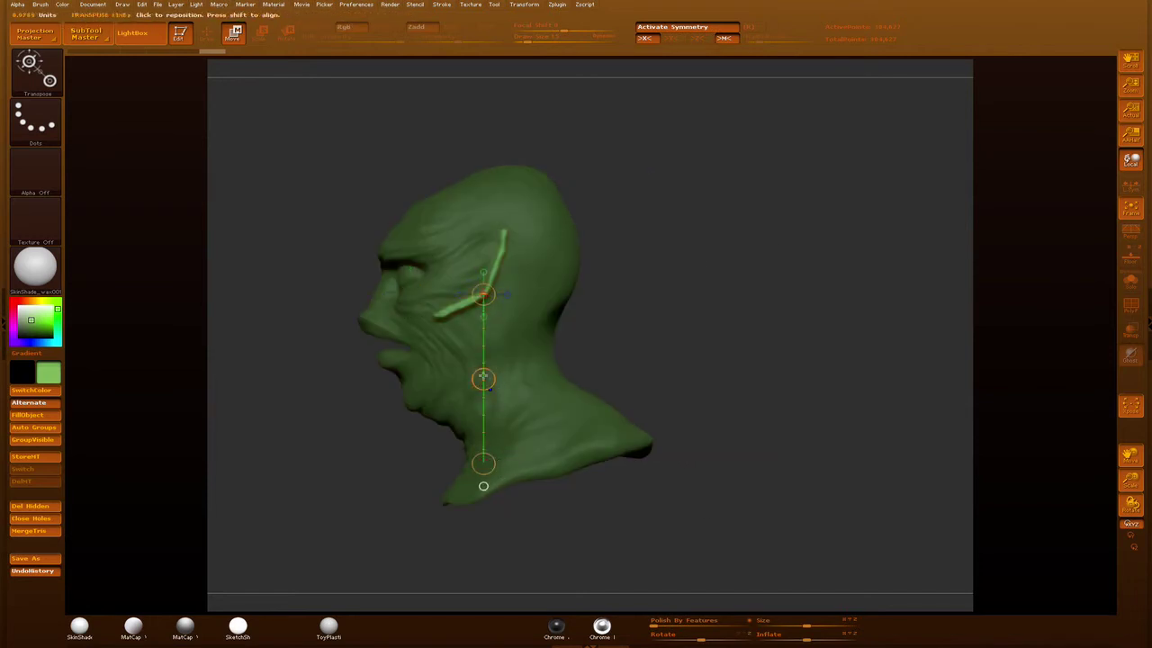
drag(483, 379, 484, 380)
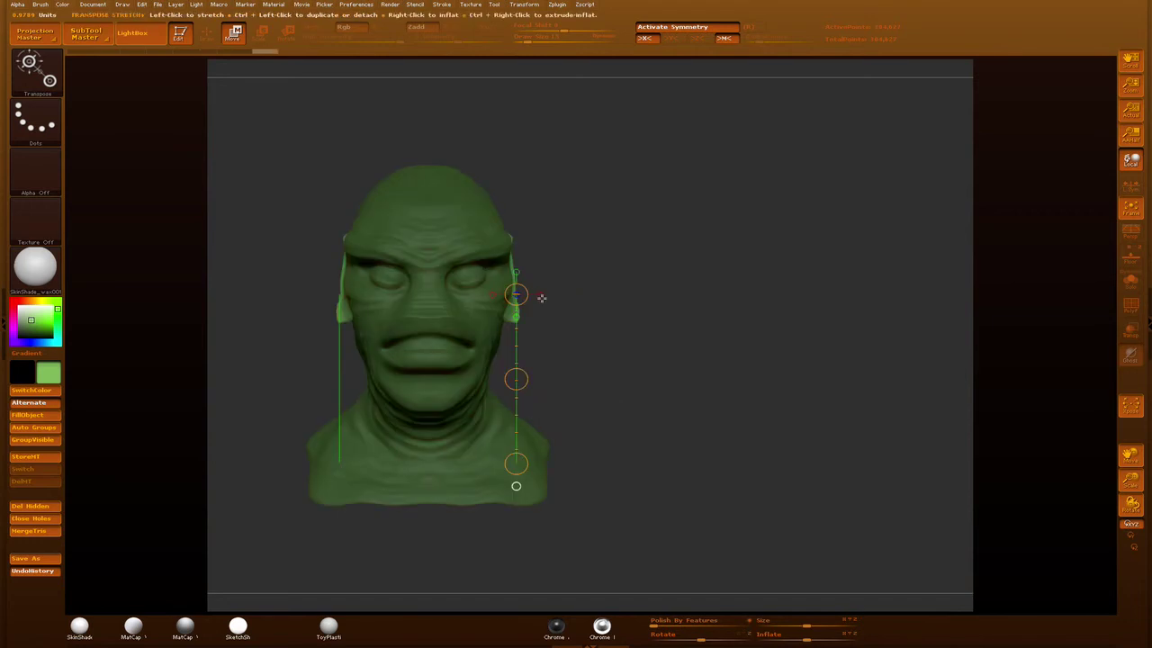
click(541, 297)
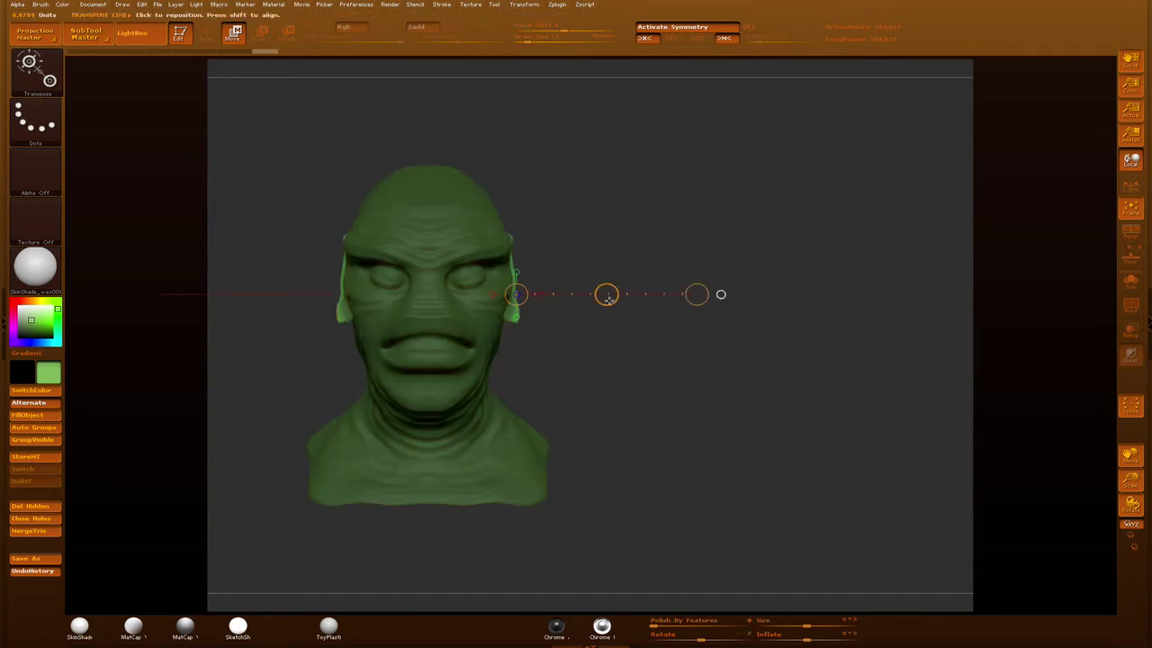
ctrl+drag(608, 295, 612, 295)
ctrl+drag(506, 262, 506, 263)
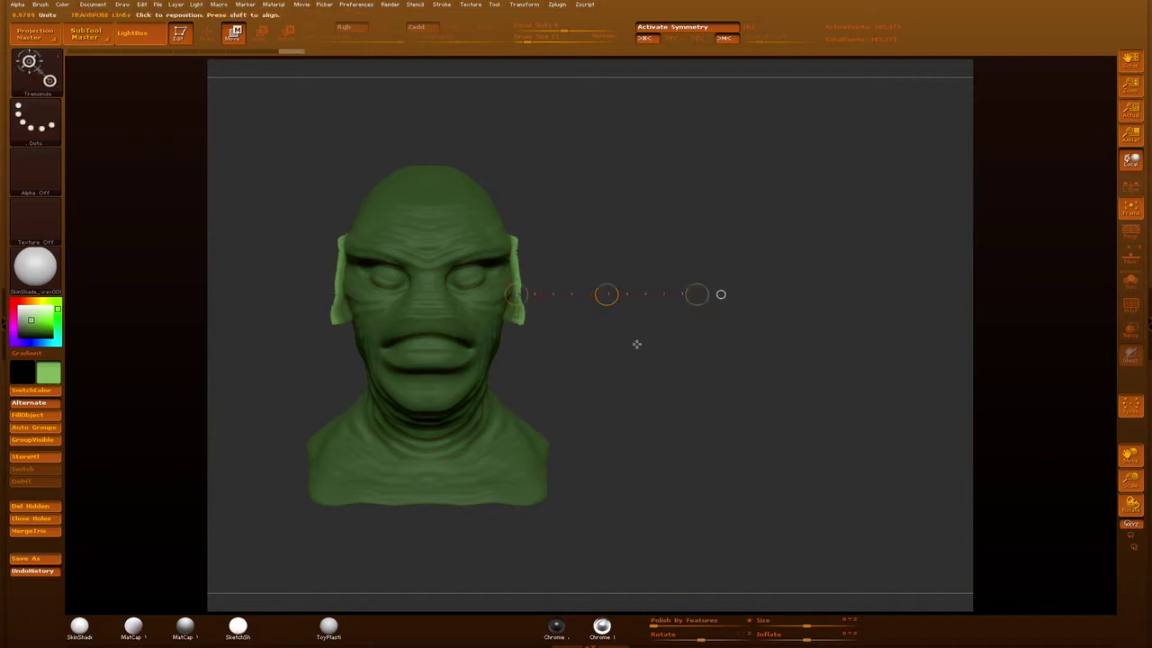
Step: Lower the gill flaps a little further and move them toward the back of the head
drag(608, 295, 604, 300)
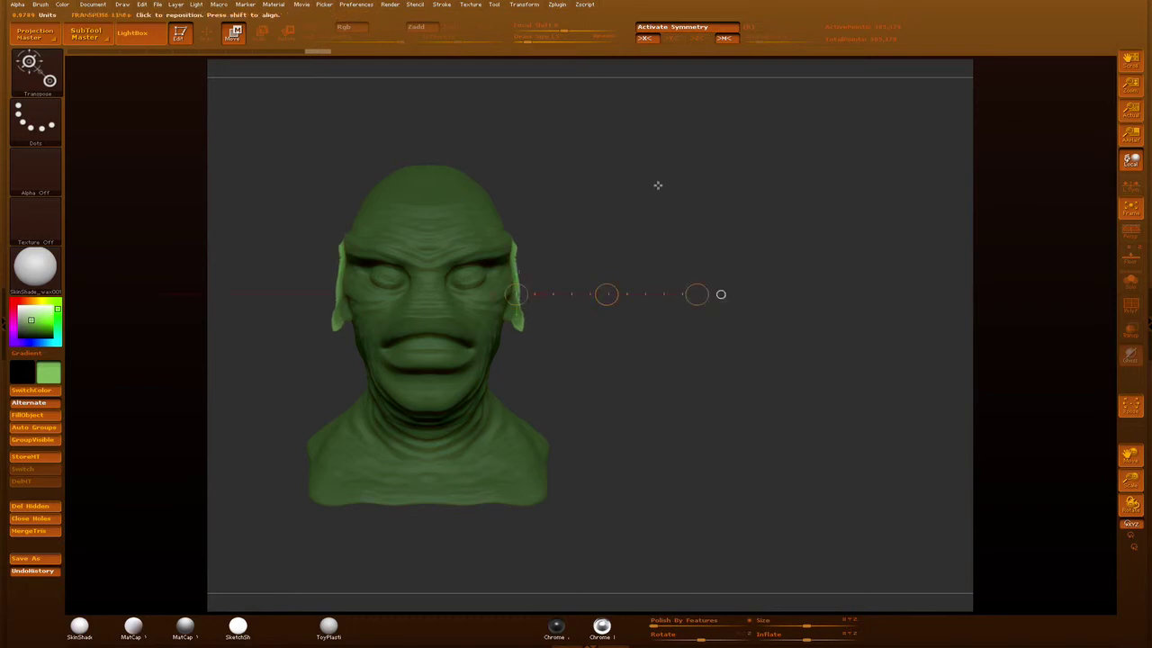
drag(650, 186, 627, 193)
drag(559, 319, 668, 314)
drag(560, 316, 567, 316)
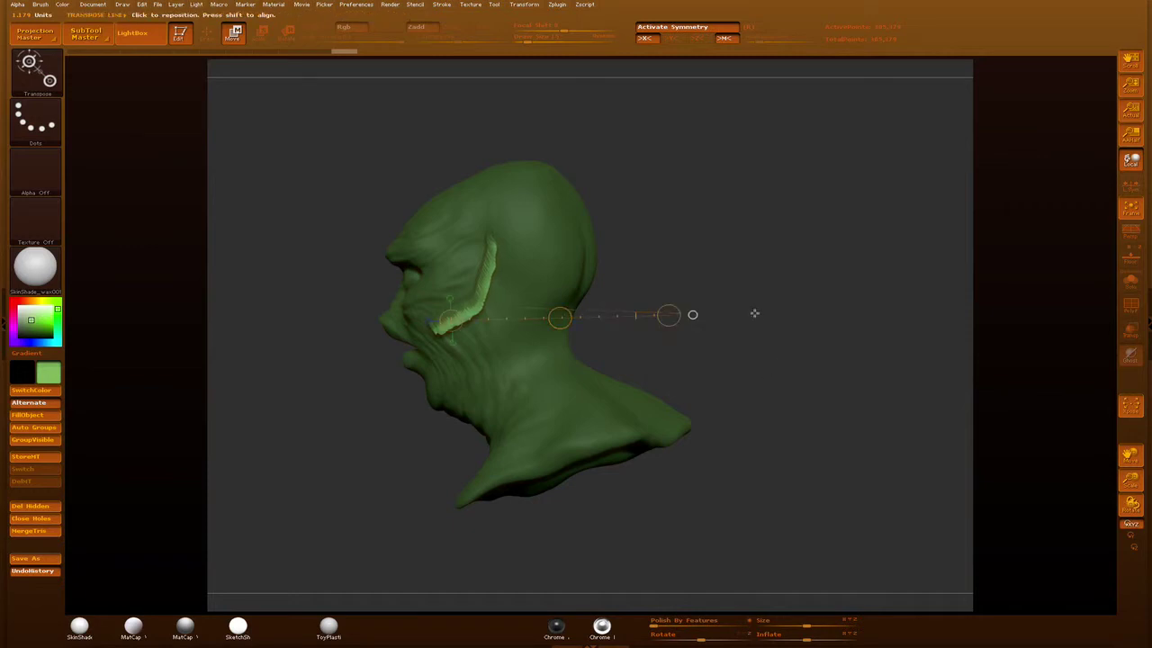
Step: Return to Draw mode, inspect the gill flaps from front, back and side, and clear the mask
drag(748, 298, 788, 340)
shift+click(234, 65)
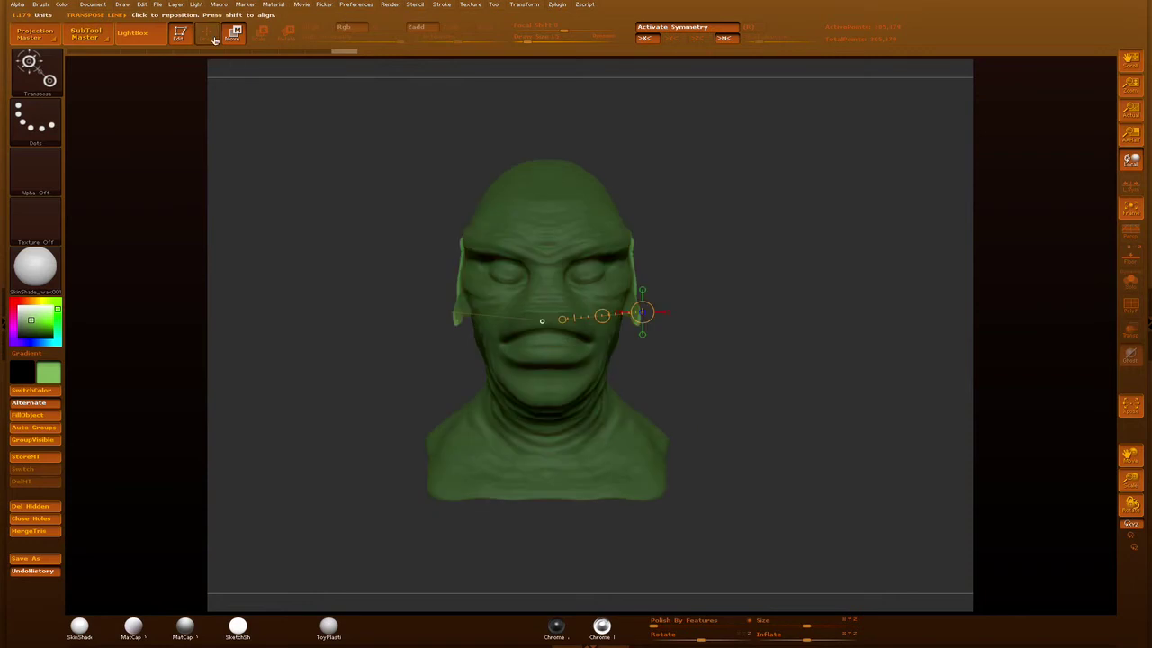
click(210, 39)
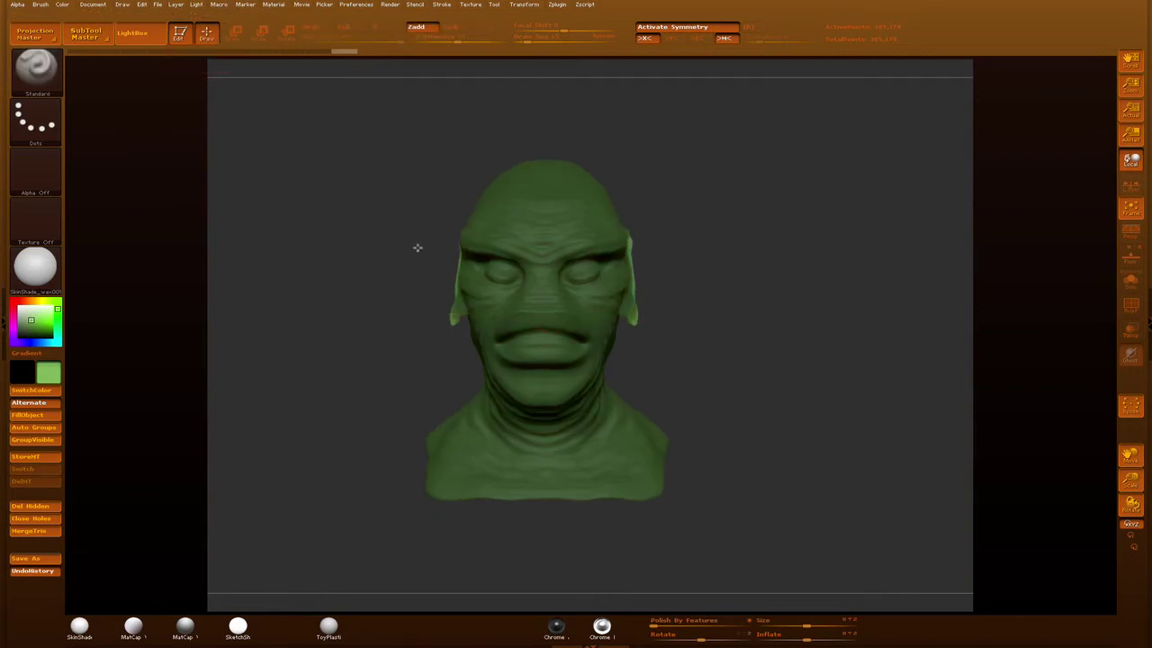
drag(417, 248, 640, 296)
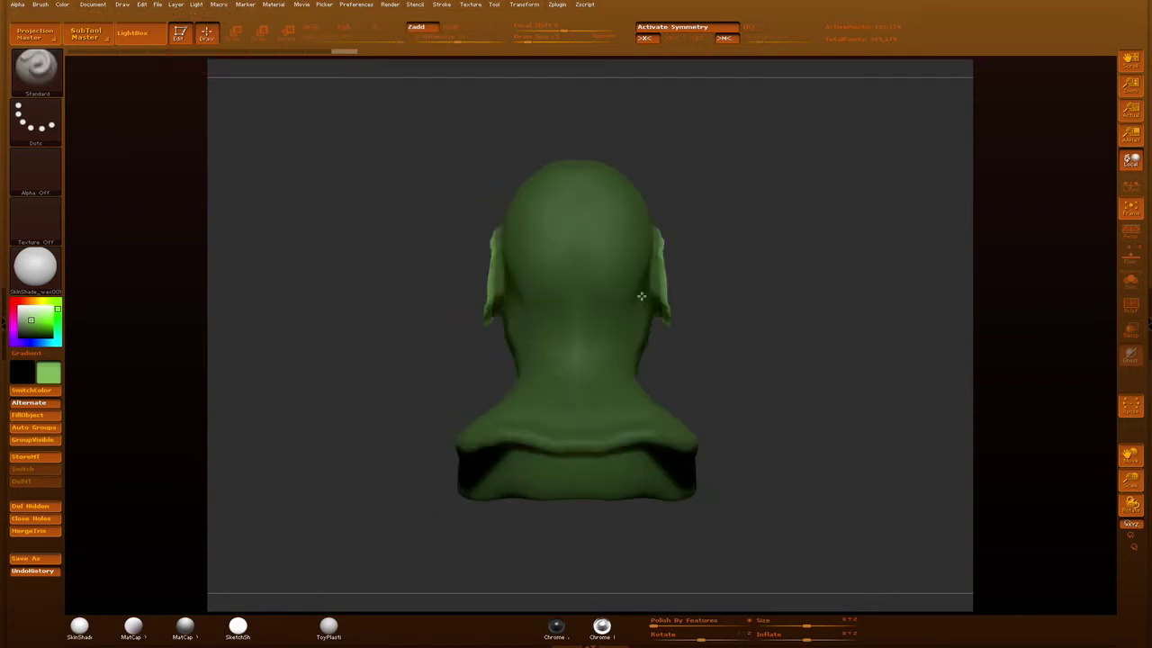
mouse_move(748, 334)
shift+mouse_down()
mouse_move(726, 343)
mouse_move(851, 327)
shift+mouse_up()
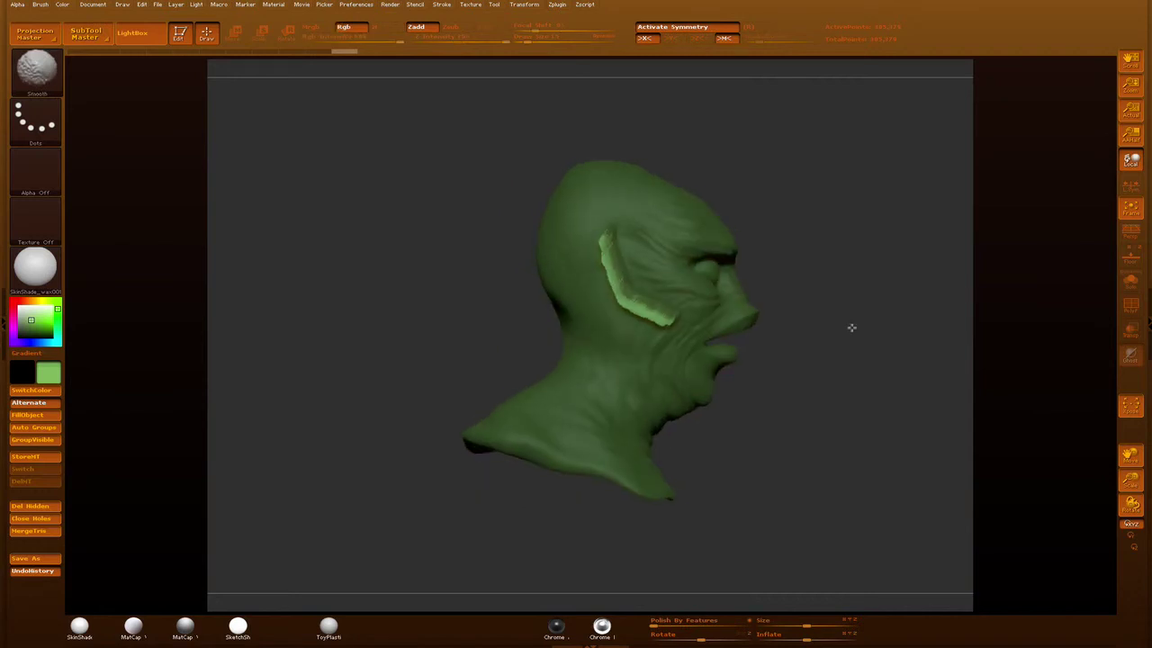
key(ctrl)
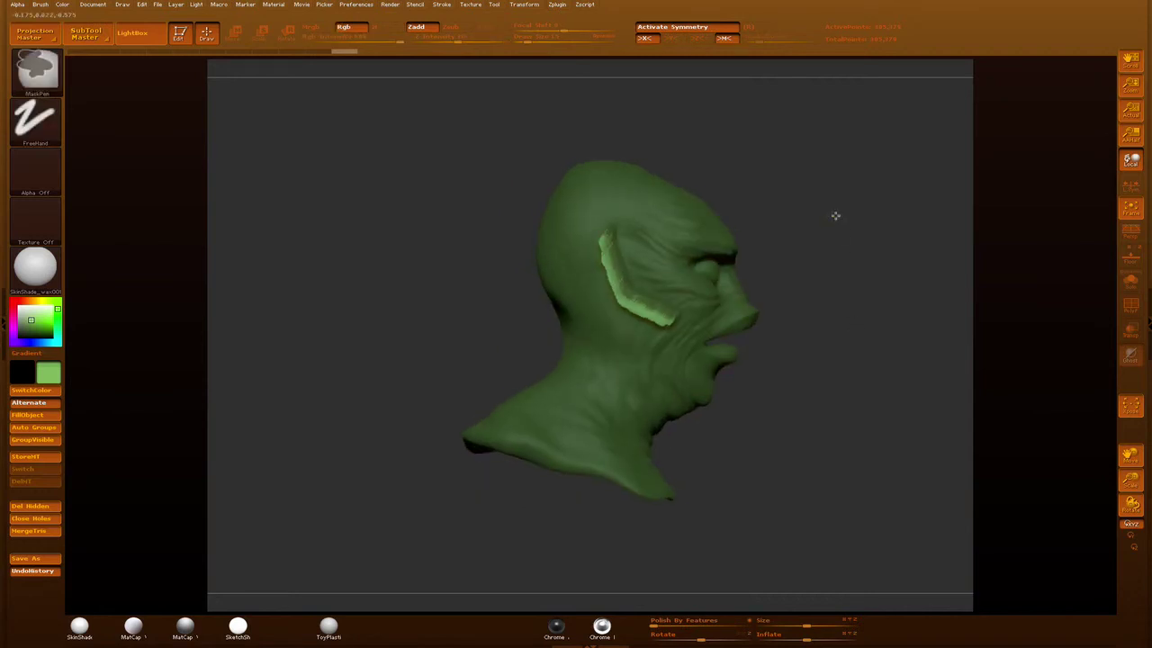
ctrl+drag(984, 314, 990, 324)
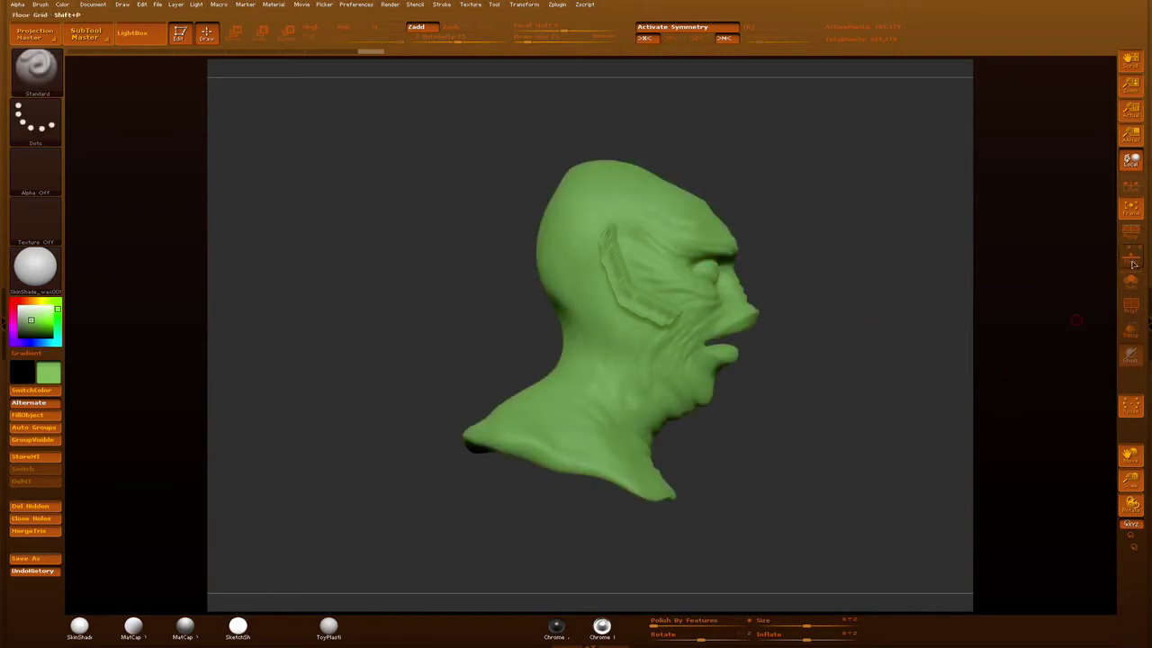
Step: Mask a second curved strip behind the first gill, following the side reference image, and touch it up with the reference hidden
key(shift+p)
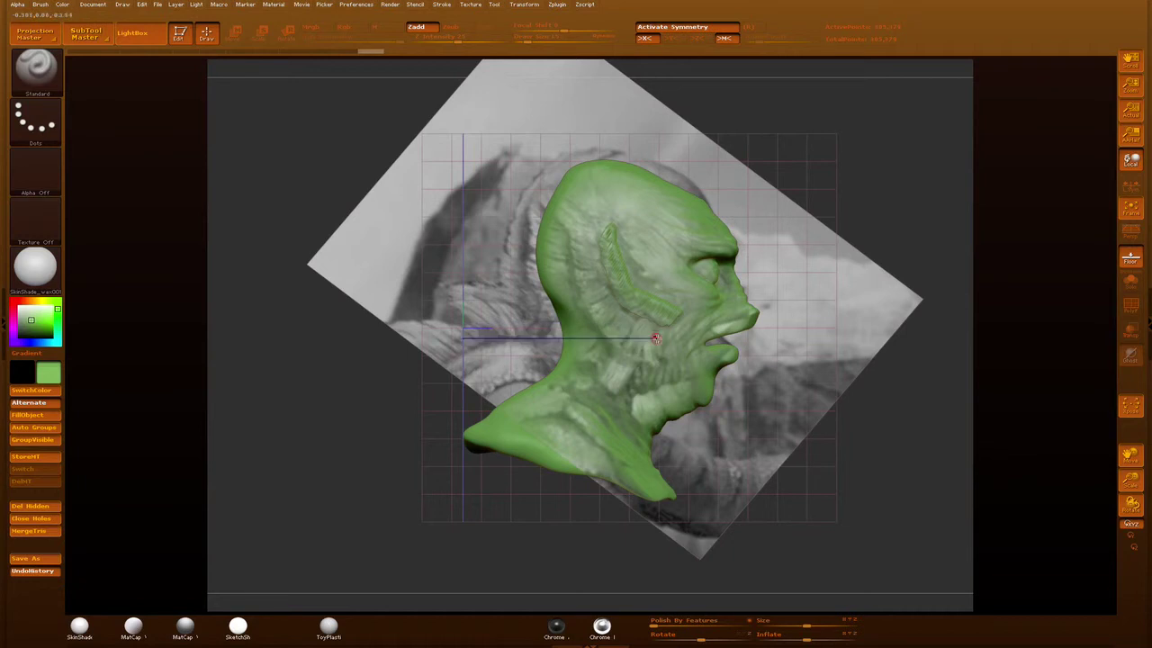
key(ctrl)
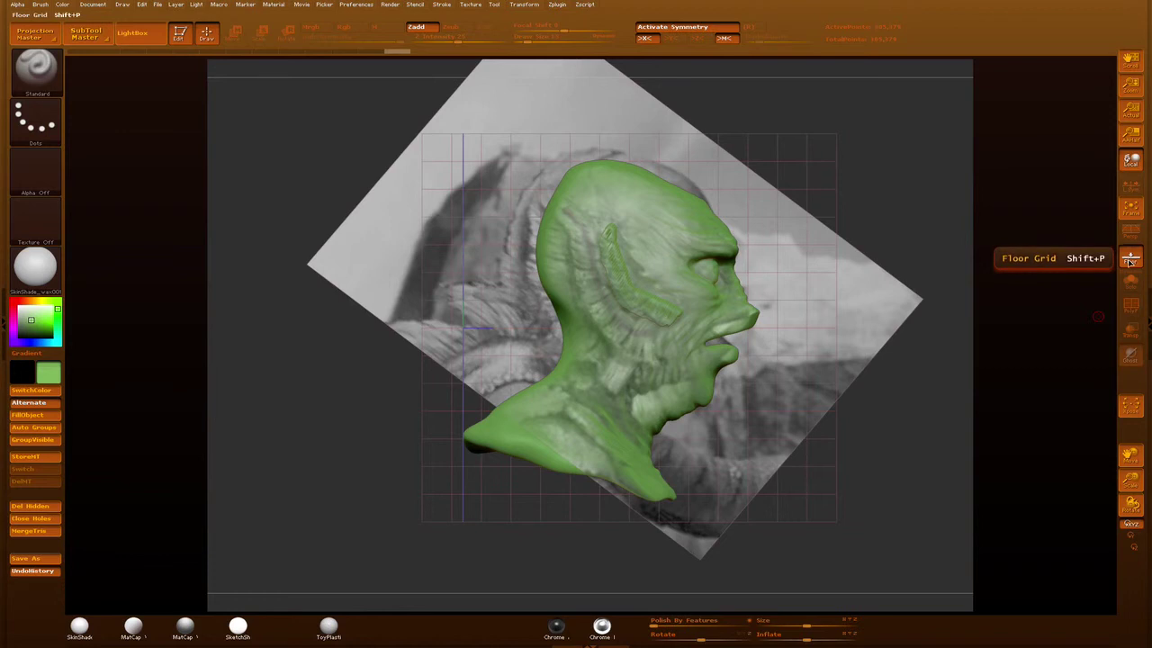
key(shift+p)
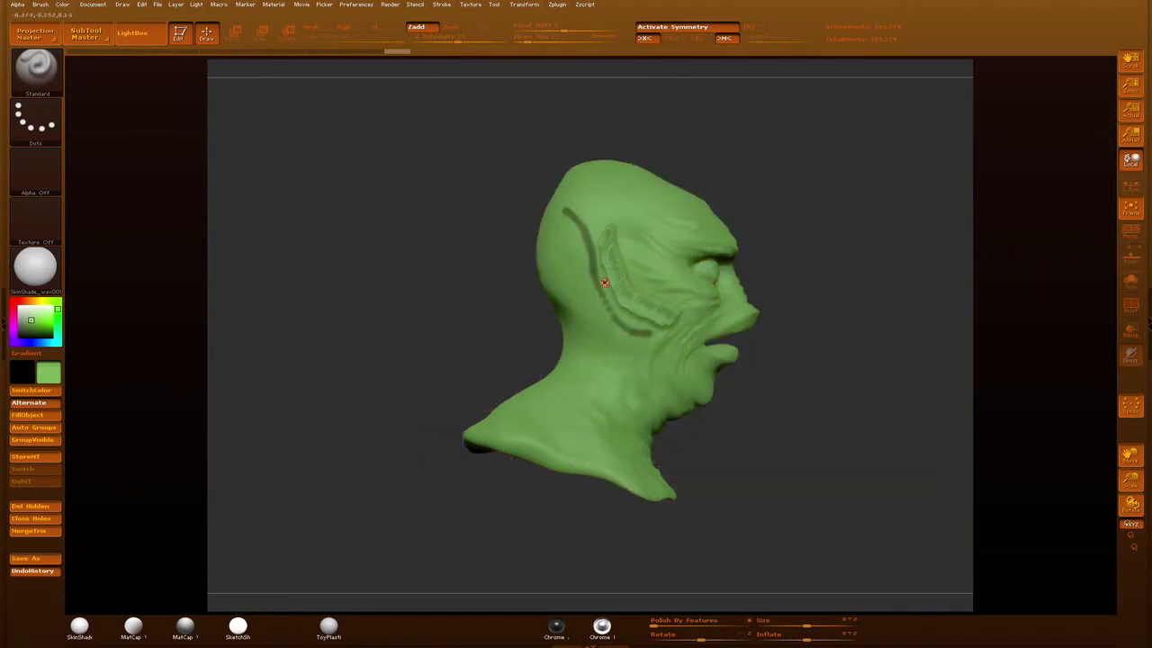
ctrl+drag(594, 288, 645, 332)
Step: Extend the second gill mask upward over the back of the head toward the crown and even out its line
drag(852, 191, 877, 190)
drag(539, 182, 578, 209)
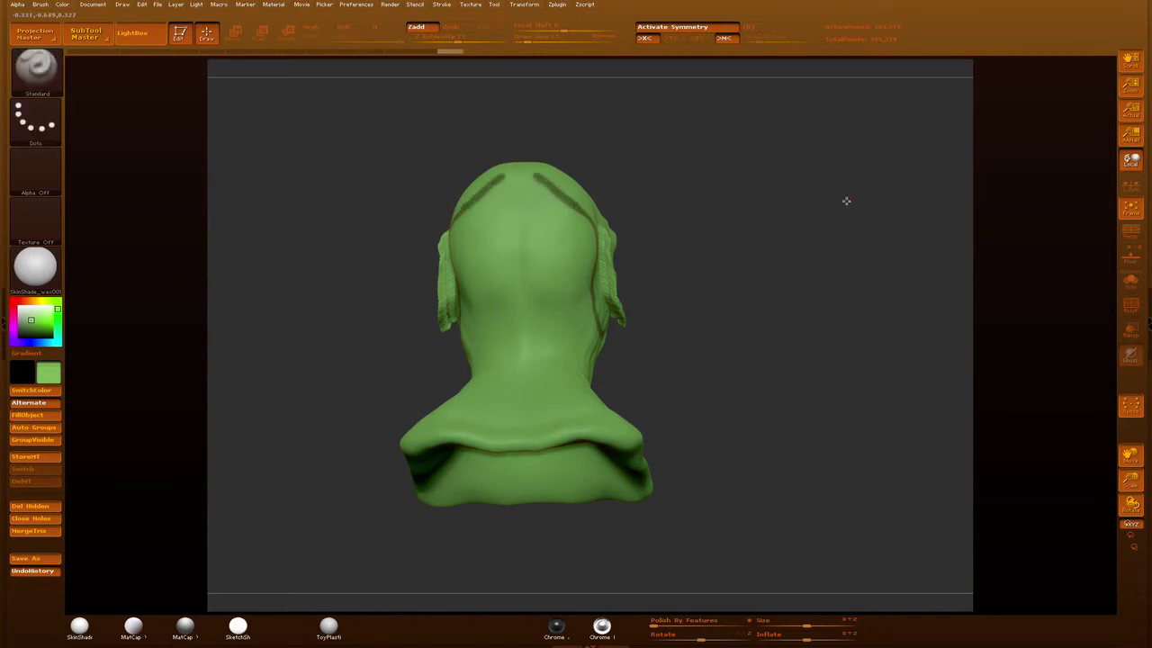
drag(795, 206, 788, 207)
drag(616, 248, 626, 284)
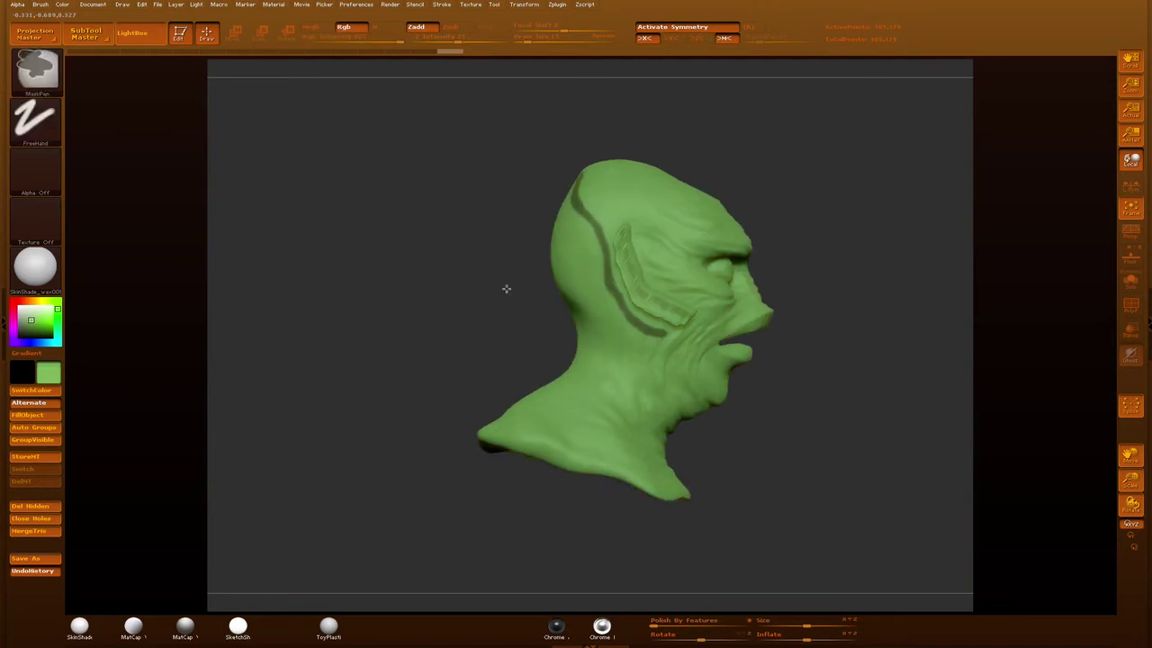
Step: Invert the mask and extrude the second gill strip outward from the sides of the head in front view
key(ctrl+i)
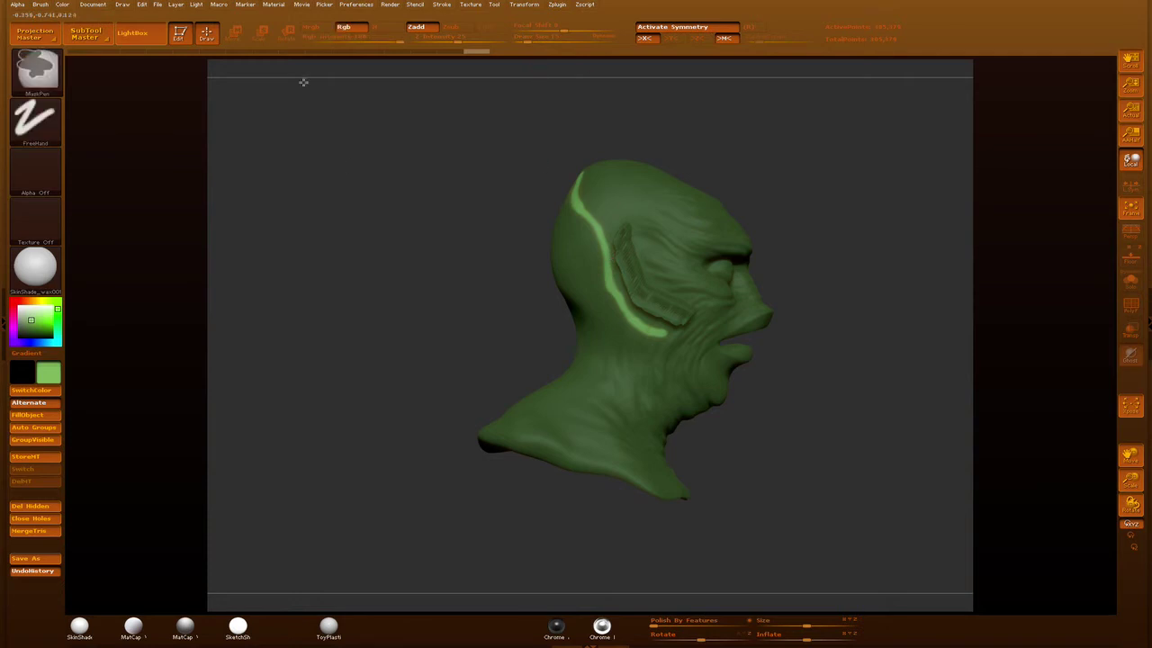
key(w)
drag(439, 319, 663, 312)
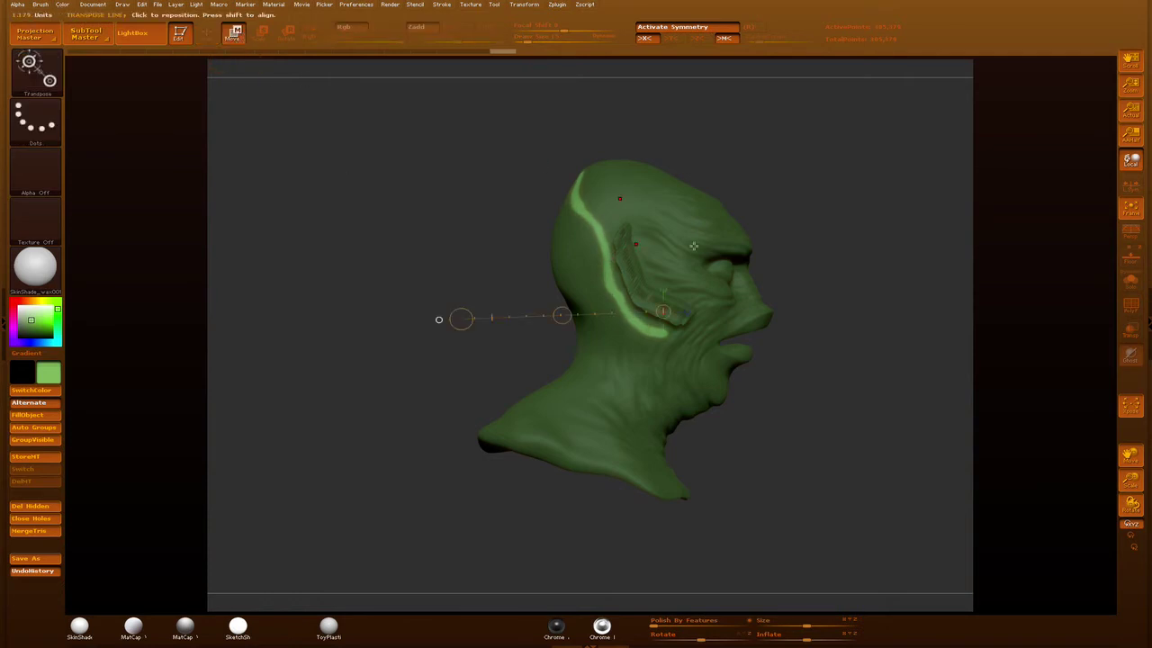
shift+drag(779, 148, 756, 154)
drag(751, 277, 828, 277)
click(794, 281)
ctrl+click(805, 280)
ctrl+click(806, 282)
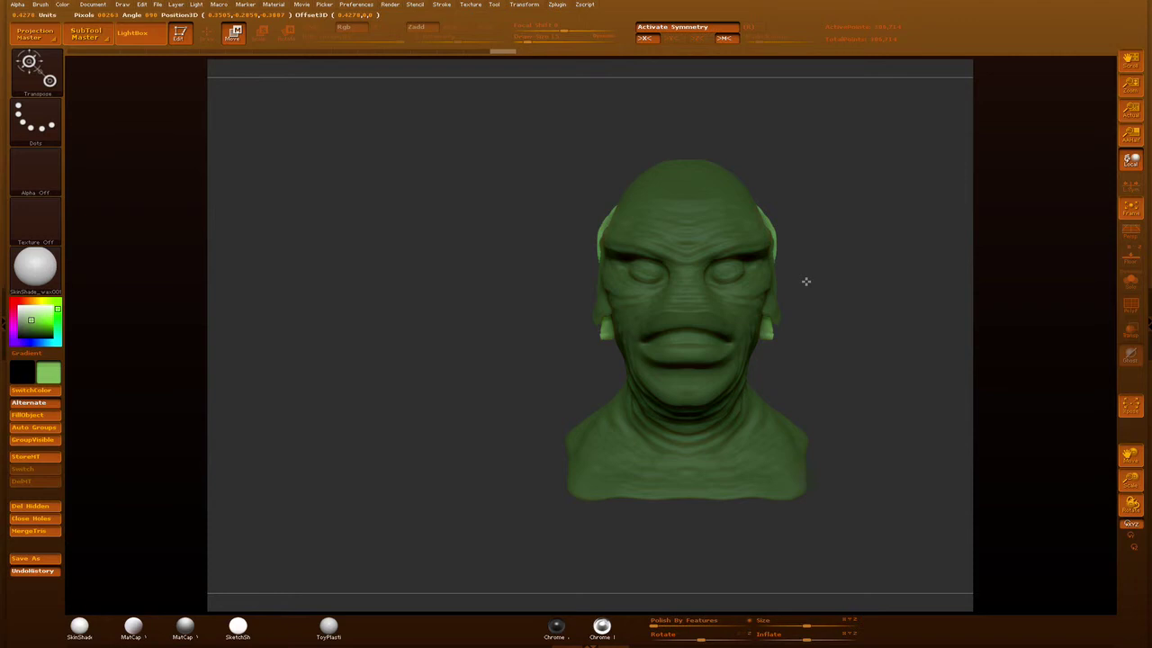
Step: Pull the second gill flaps backward from the side view with a vertical transpose line behind the first gill
key(w)
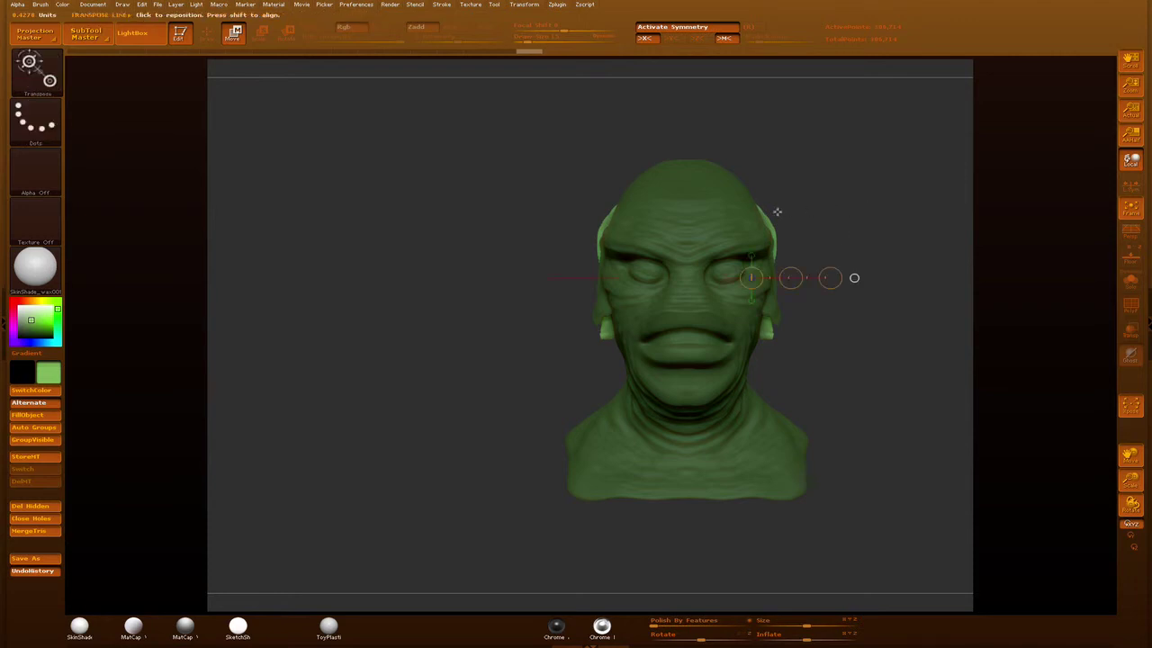
drag(776, 211, 772, 212)
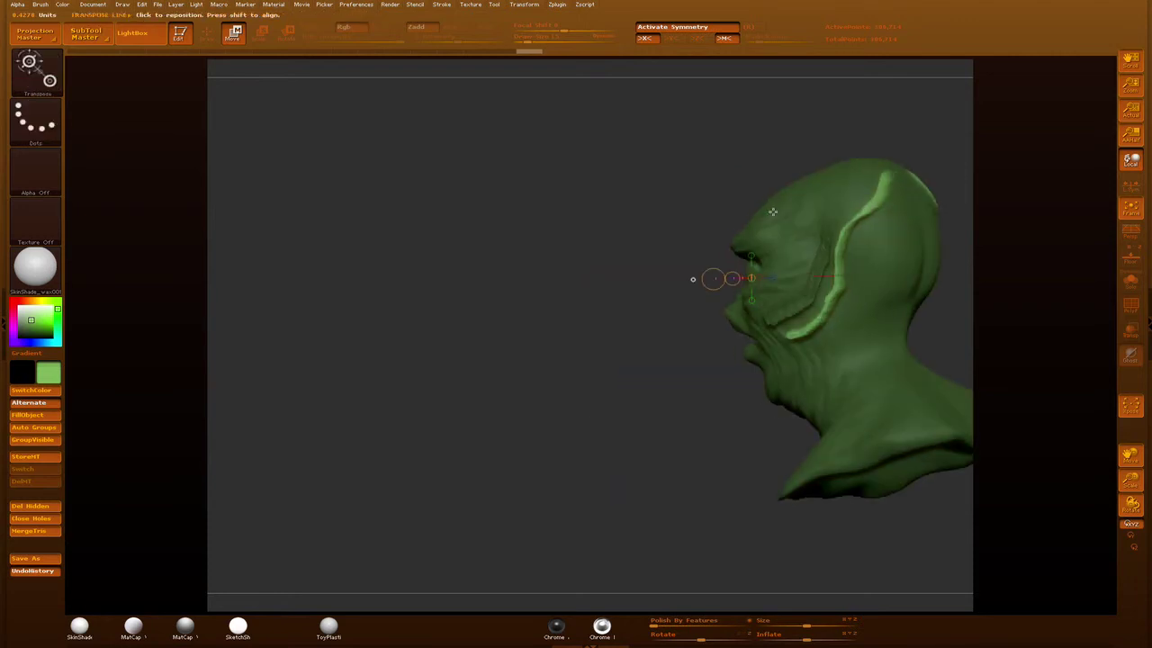
drag(930, 226, 896, 404)
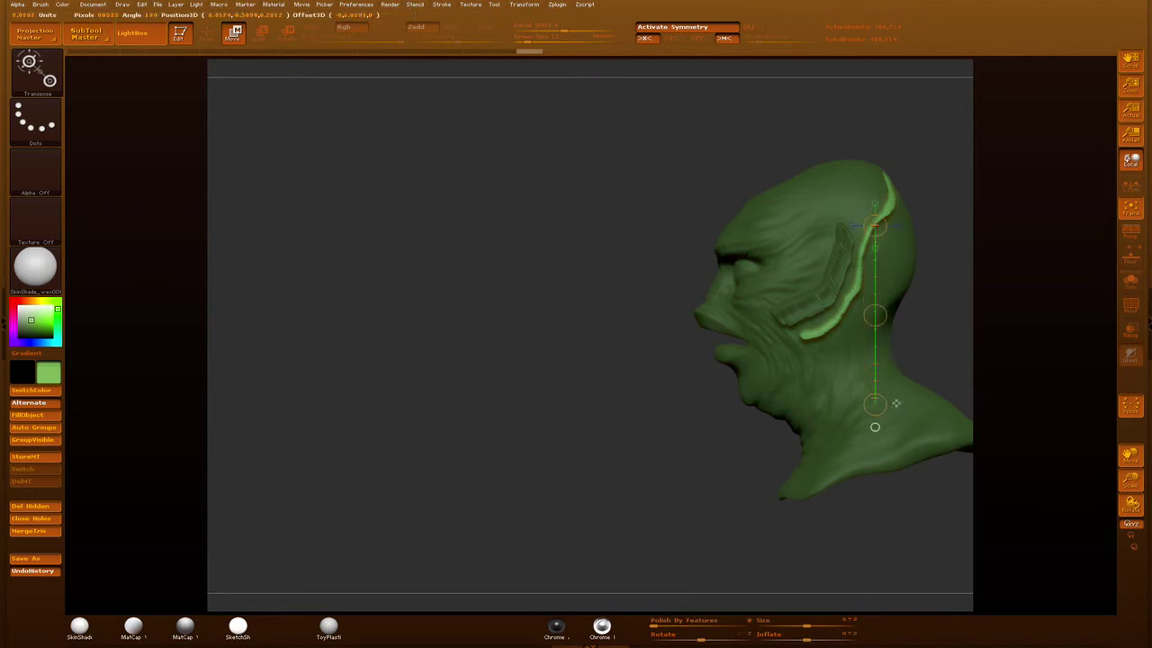
click(877, 318)
drag(887, 318, 889, 323)
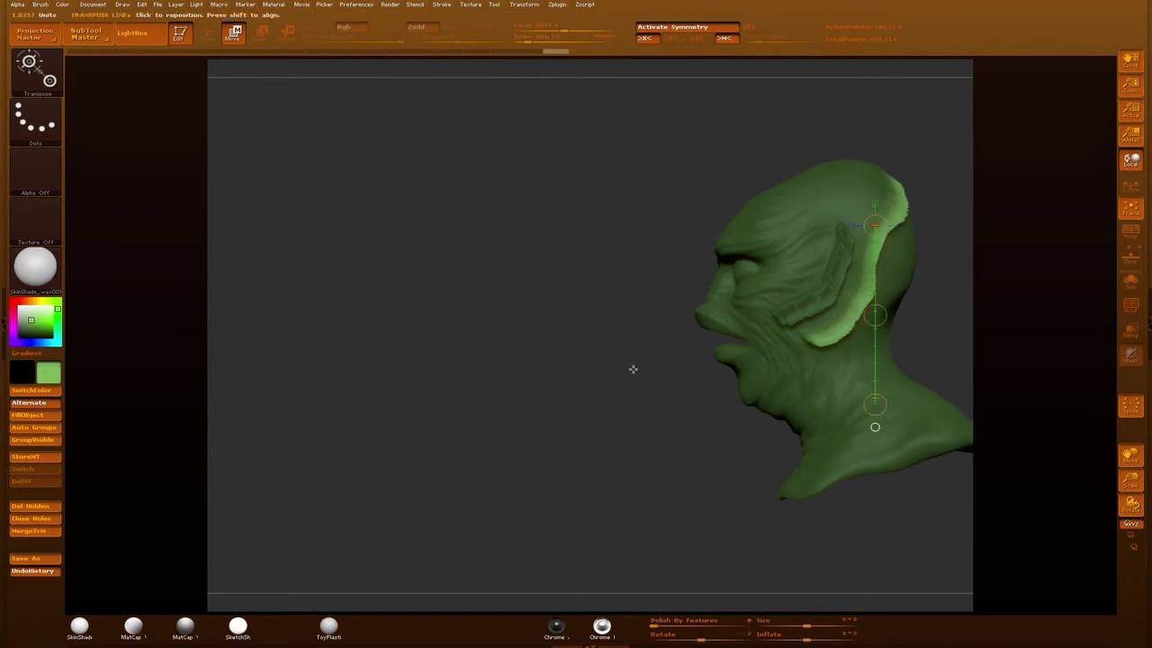
Step: Adjust how far the second gill flaps stand out from the head, working from the back and front views
drag(626, 360, 627, 360)
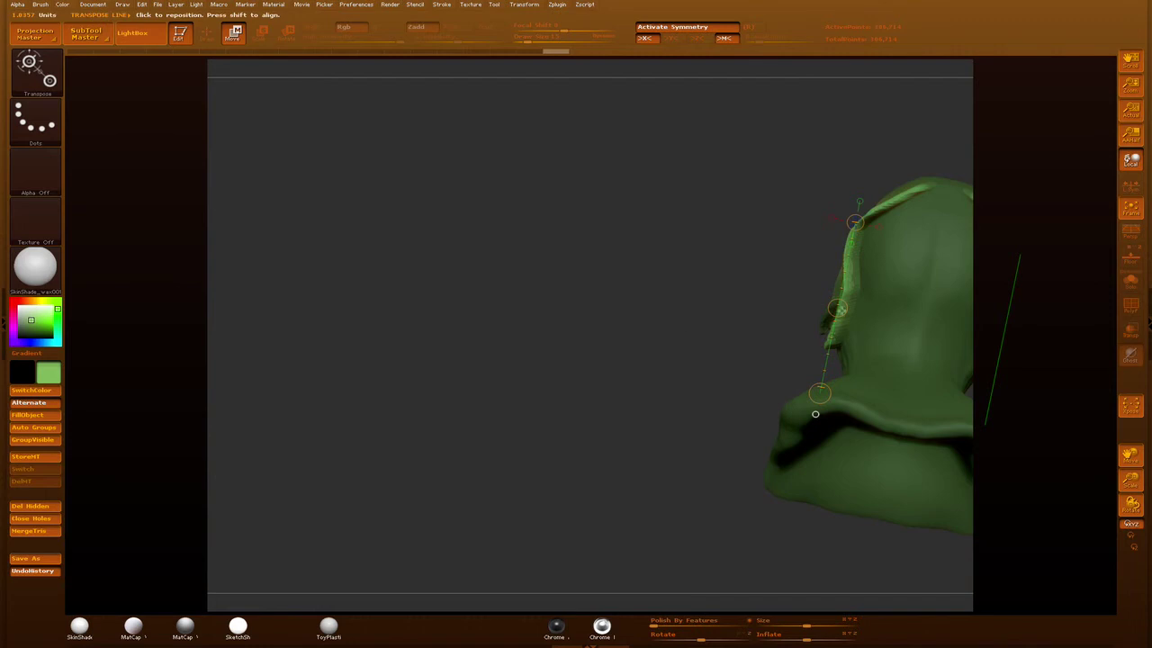
drag(838, 308, 837, 307)
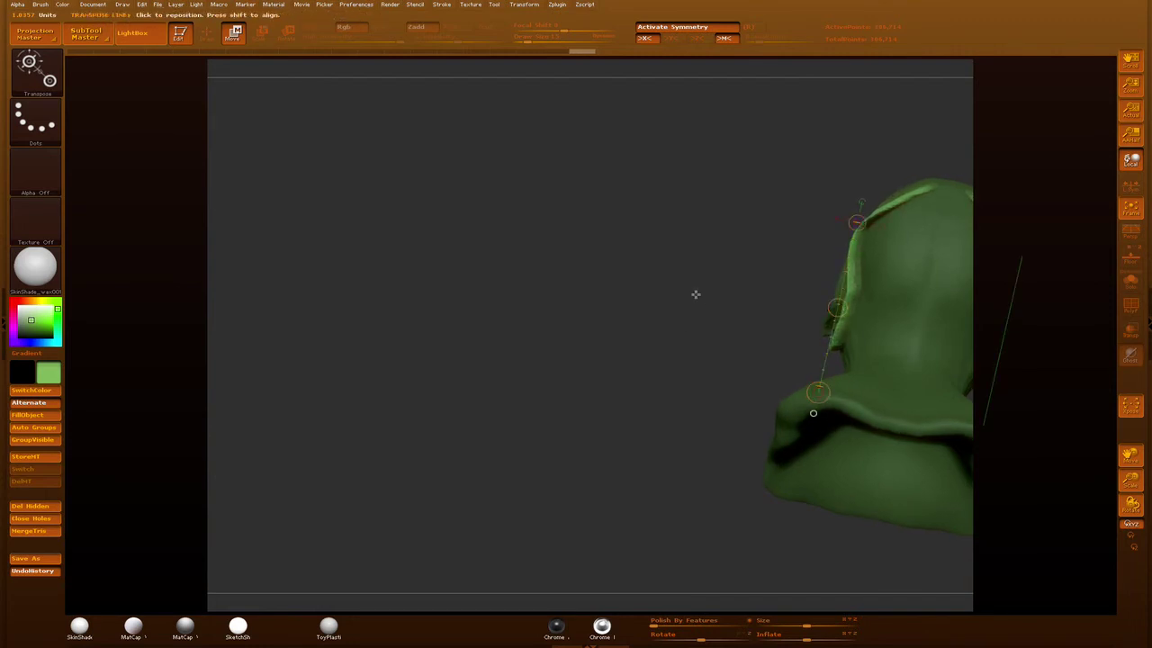
drag(756, 321, 822, 292)
mouse_move(783, 353)
mouse_down()
mouse_move(886, 304)
mouse_move(869, 303)
mouse_move(942, 294)
mouse_up()
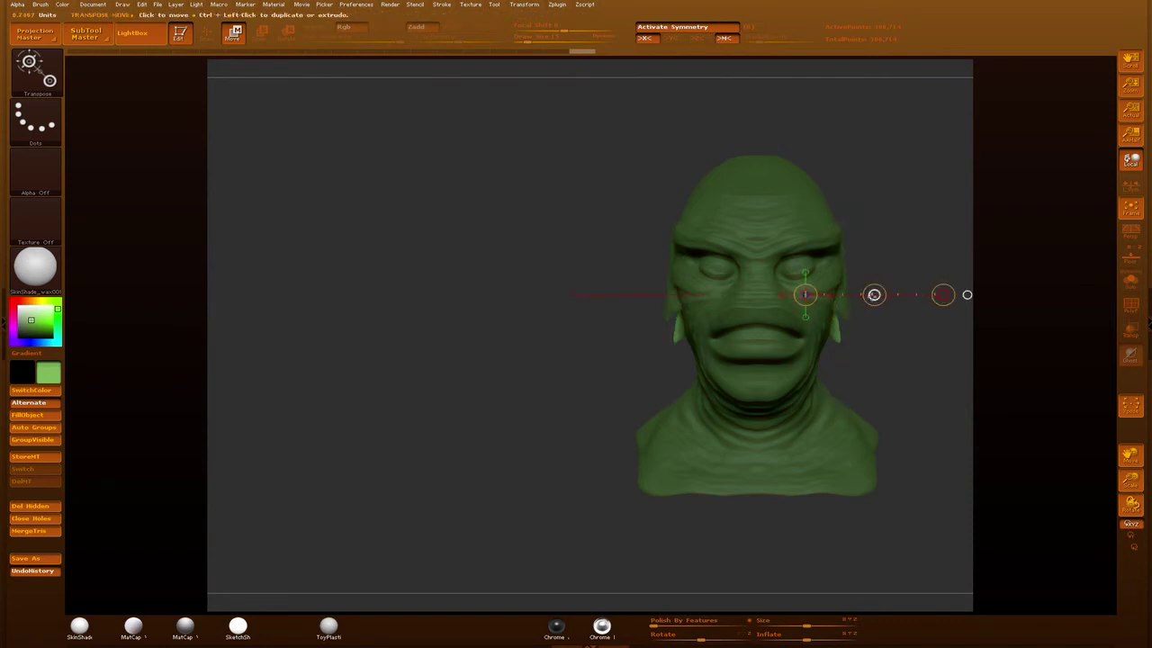
key(ctrl)
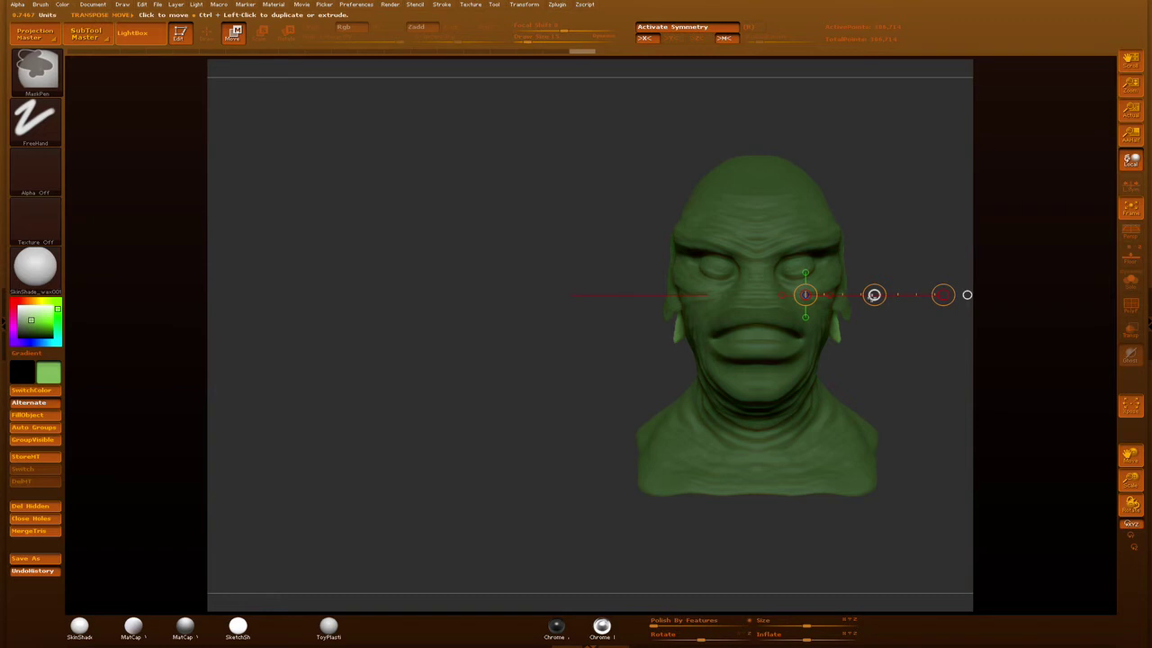
Step: Extrude the second gill flaps downward in front view along a vertical transpose line
shift+drag(832, 262, 833, 403)
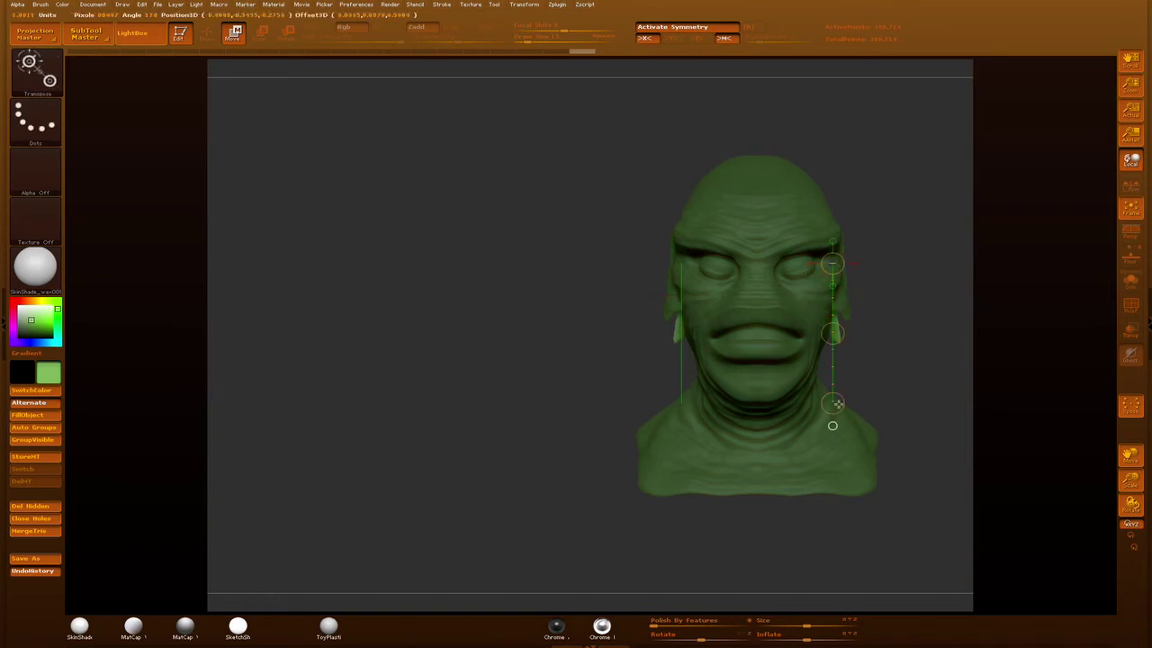
key(ctrl)
ctrl+drag(837, 335, 837, 357)
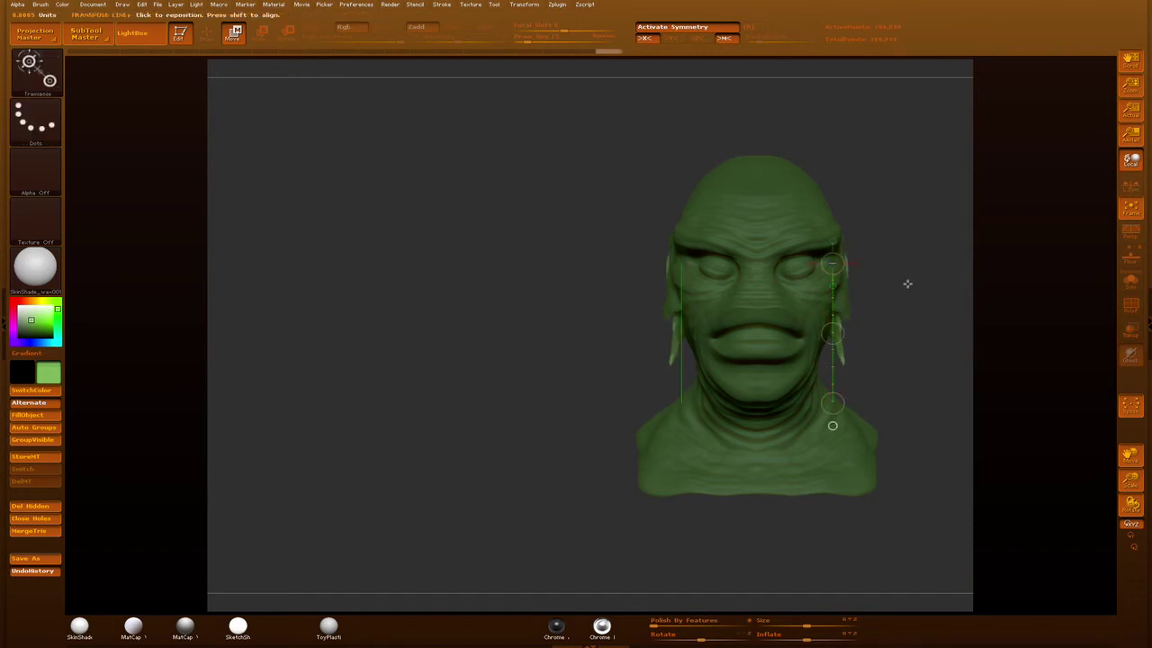
right_drag(845, 293, 844, 293)
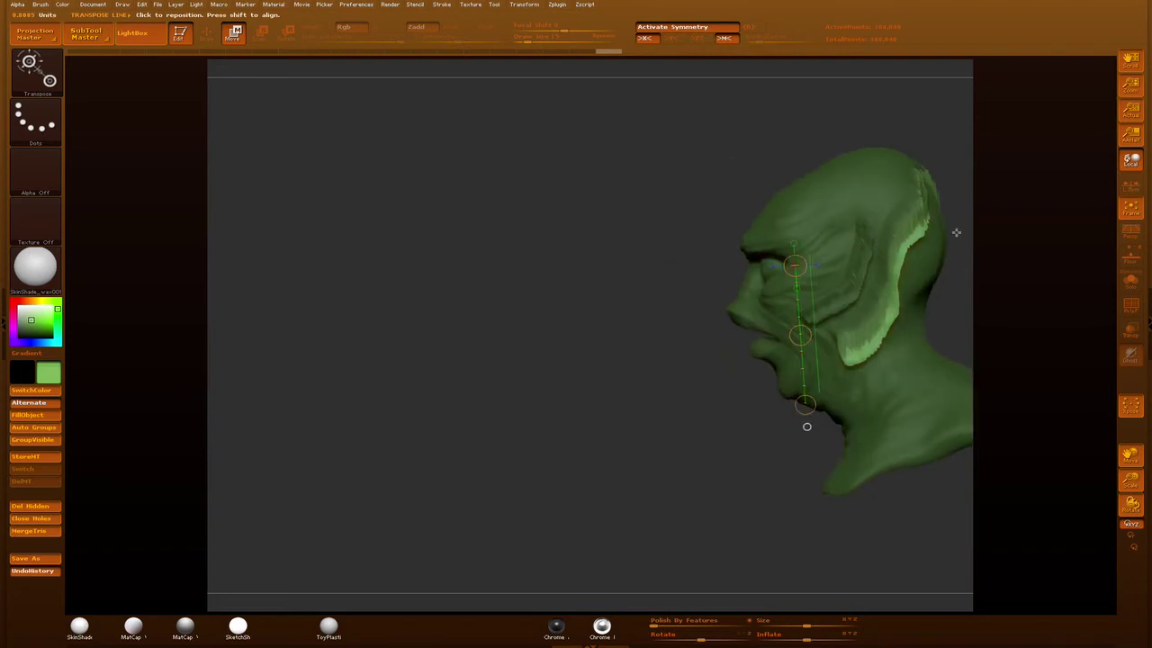
Step: Rotate the second gill flaps toward the back of the head, then clear the mask and return to Draw mode
right_drag(955, 257, 918, 289)
mouse_move(973, 256)
mouse_down()
mouse_move(1012, 259)
mouse_move(954, 252)
mouse_move(953, 240)
mouse_up()
click(286, 34)
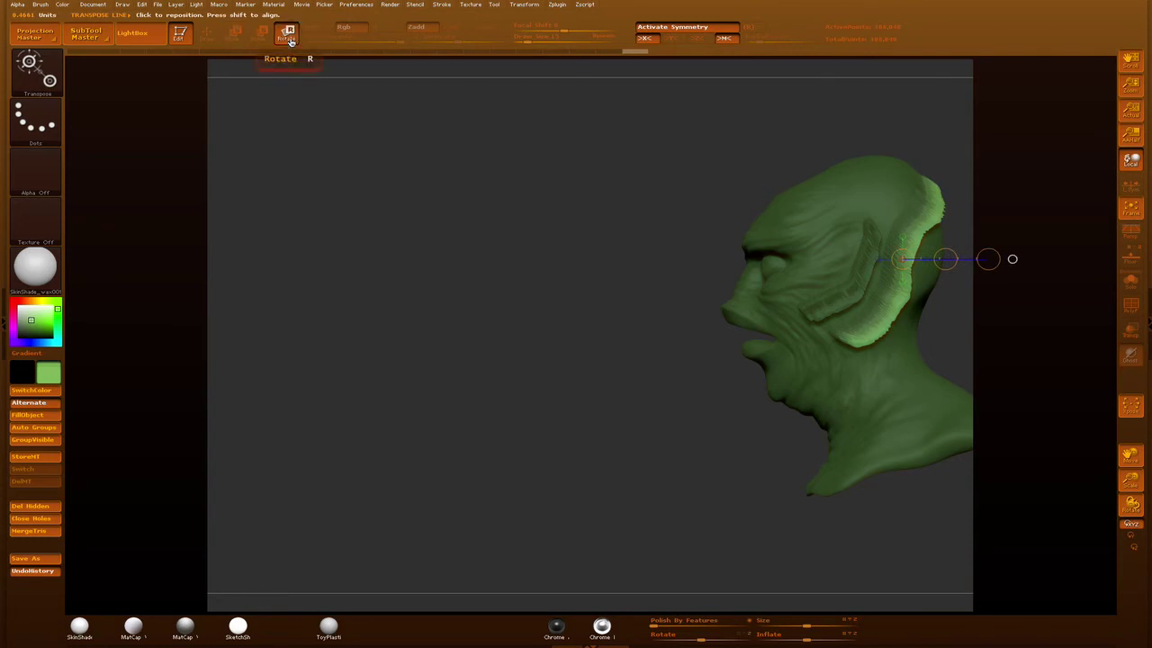
drag(987, 259, 941, 258)
ctrl+drag(578, 306, 630, 310)
drag(629, 310, 674, 314)
key(q)
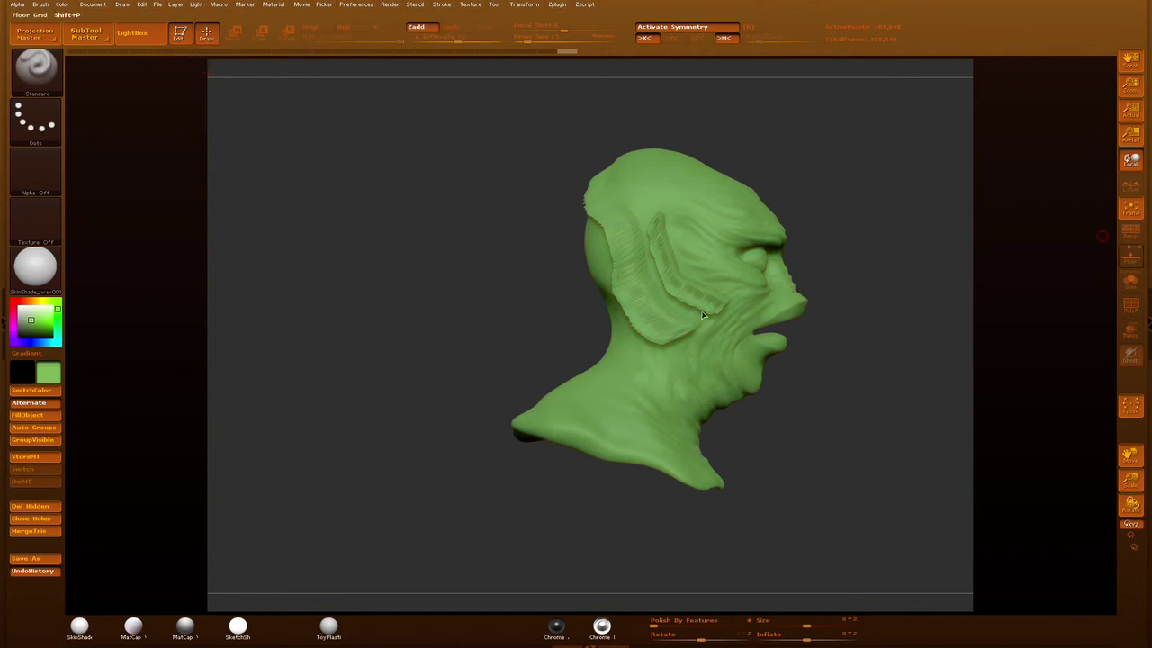
Step: Compare the second gill with the side reference image and mask a third curved strip behind it, from the neck up to the crown
key(shift+p)
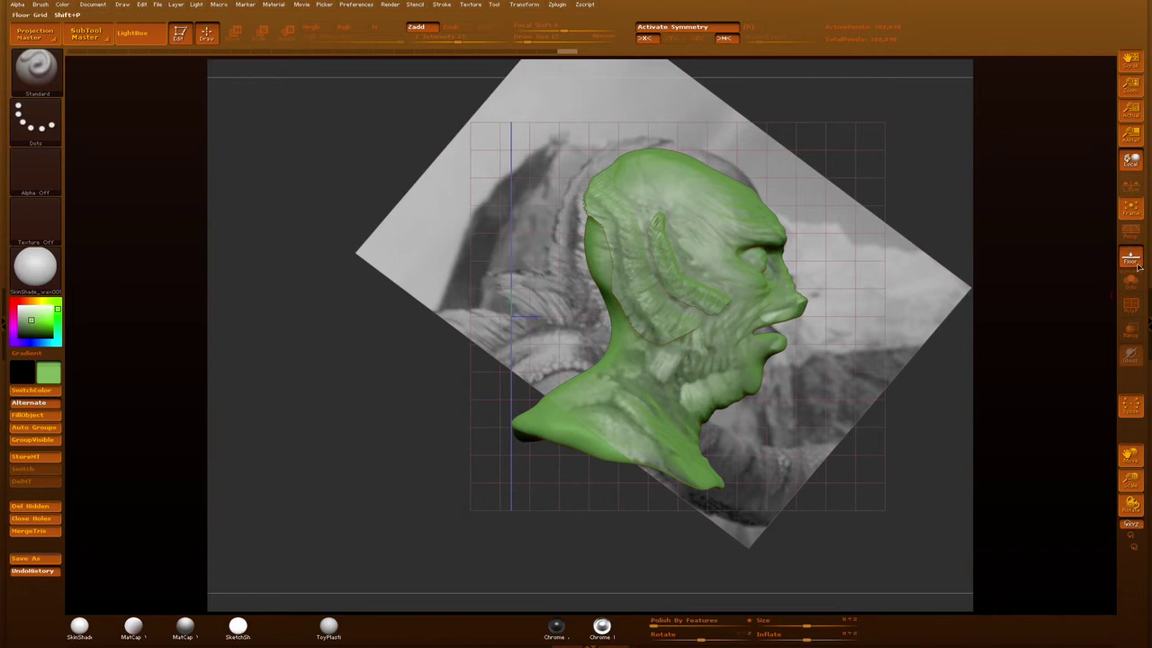
key(shift+p)
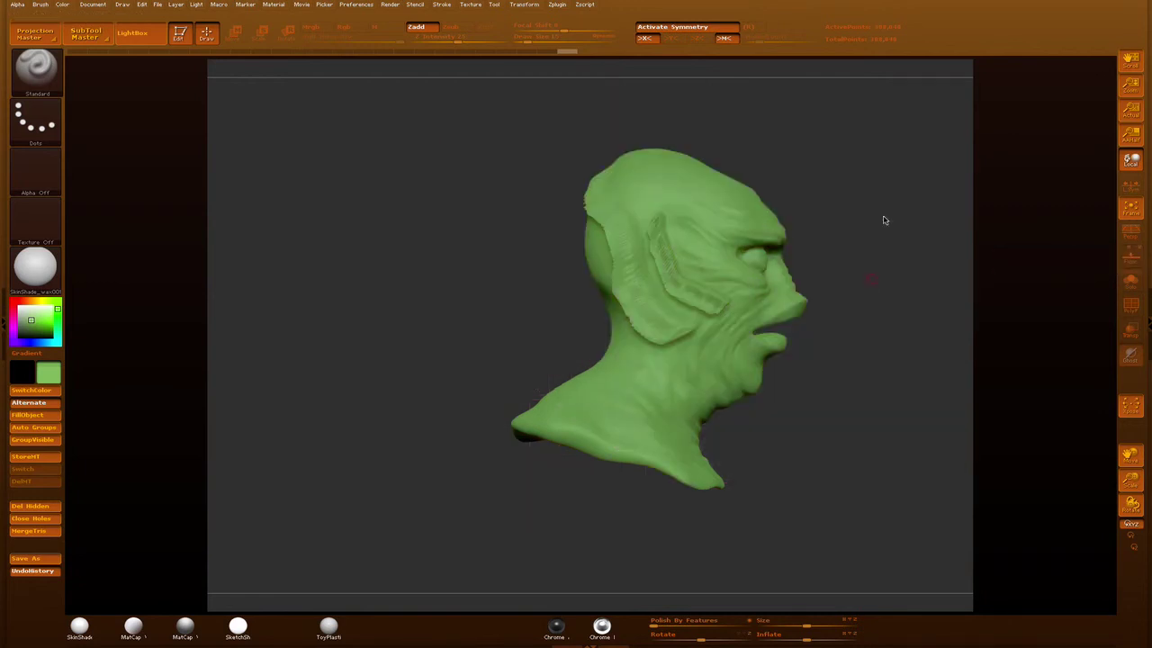
drag(893, 185, 765, 282)
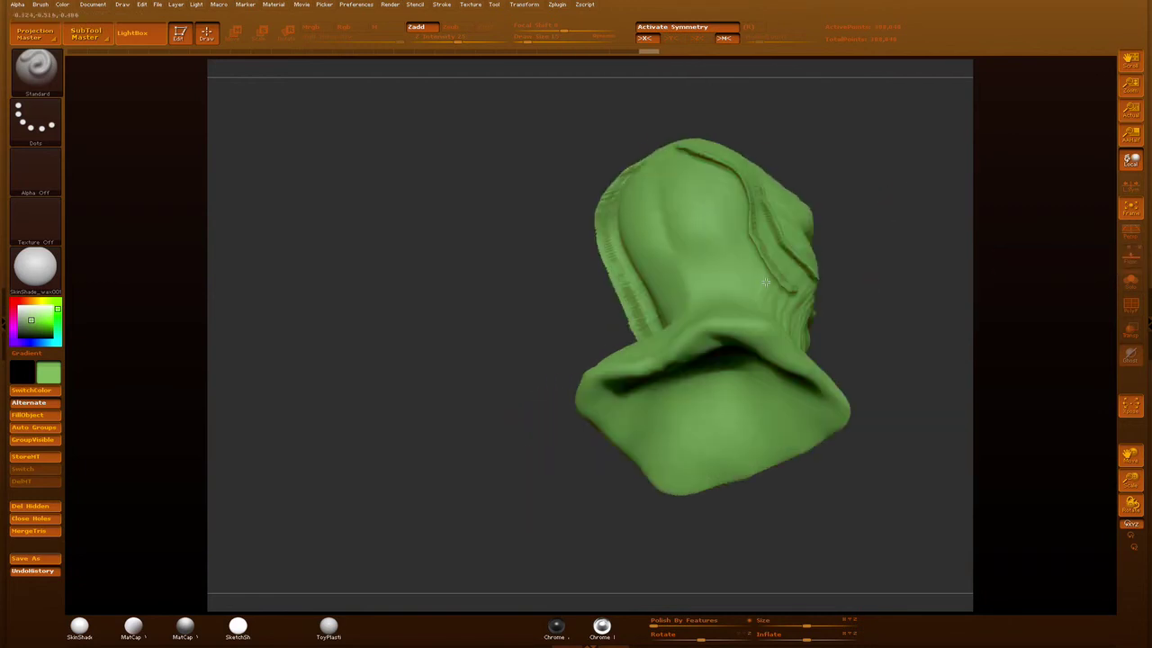
key(ctrl)
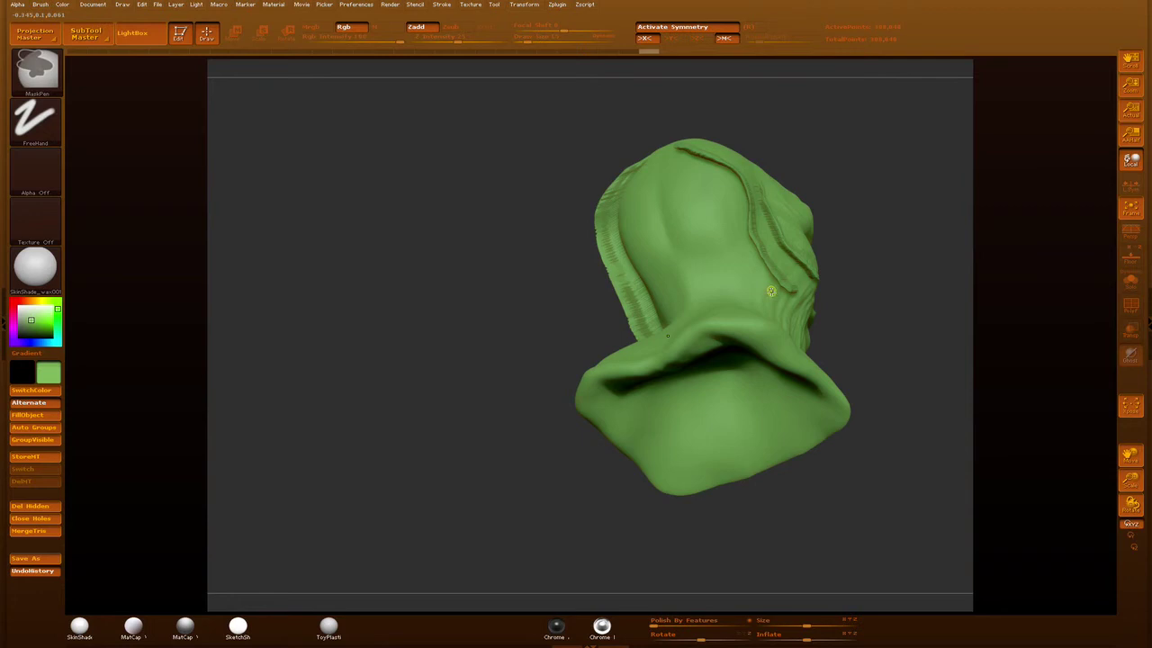
mouse_move(749, 263)
ctrl+mouse_down()
mouse_move(724, 191)
mouse_move(670, 151)
ctrl+mouse_up()
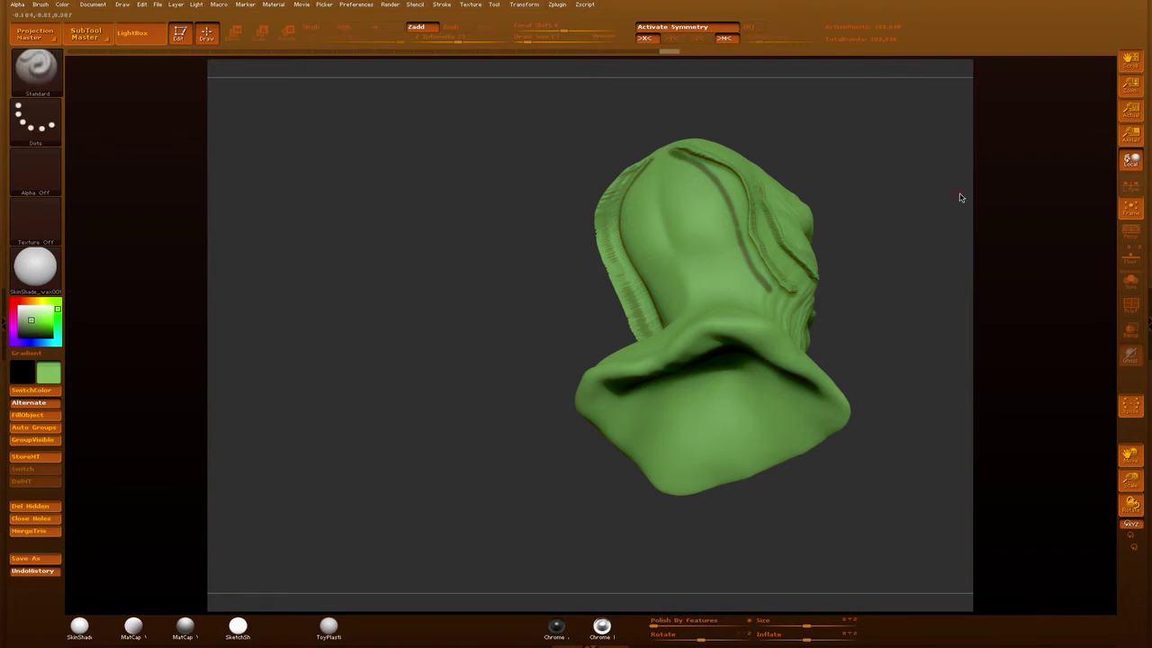
key(ctrl)
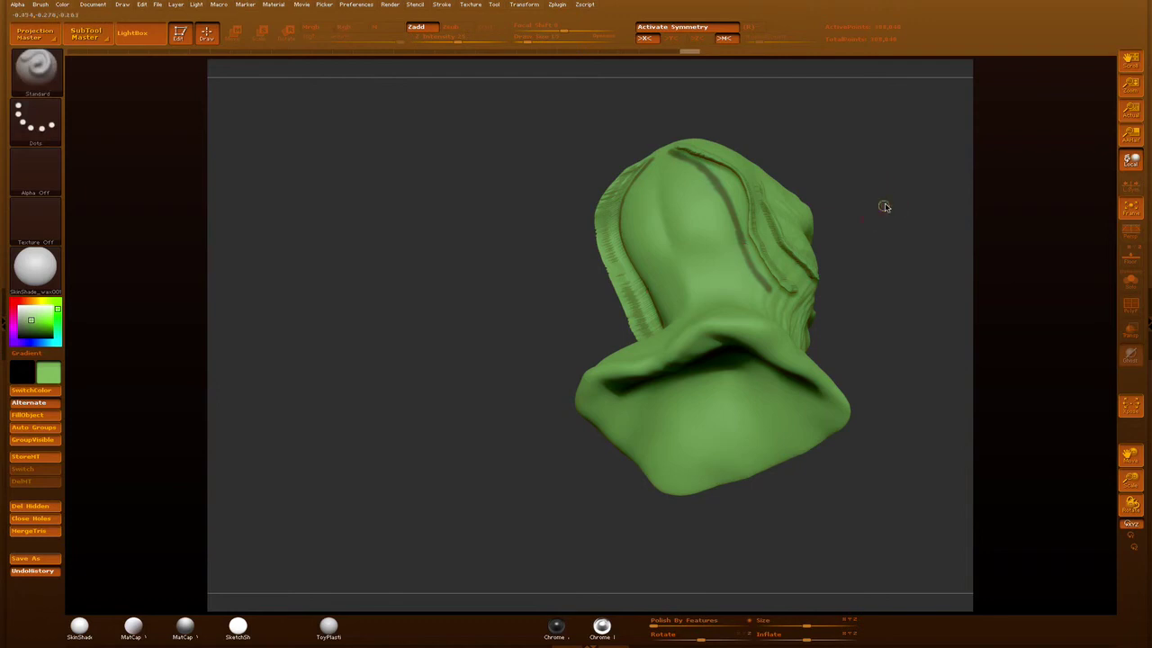
key(ctrl)
Step: Invert the mask and extrude the third gill strip downward in front view along a vertical transpose line
key(ctrl+i)
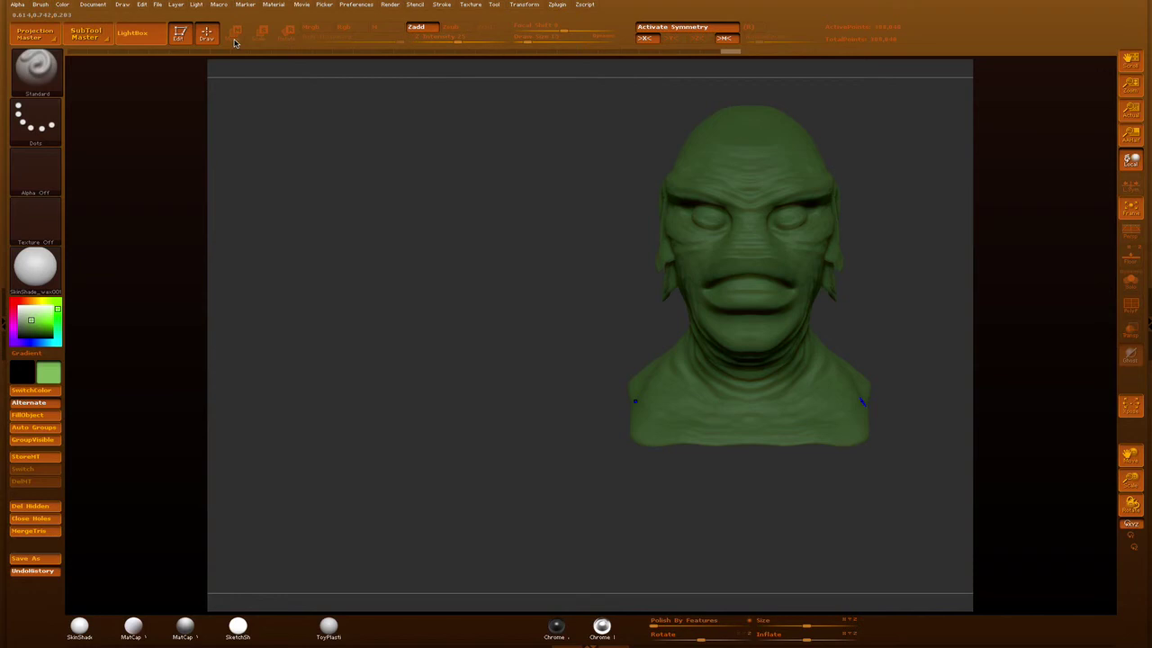
key(w)
drag(833, 245, 834, 399)
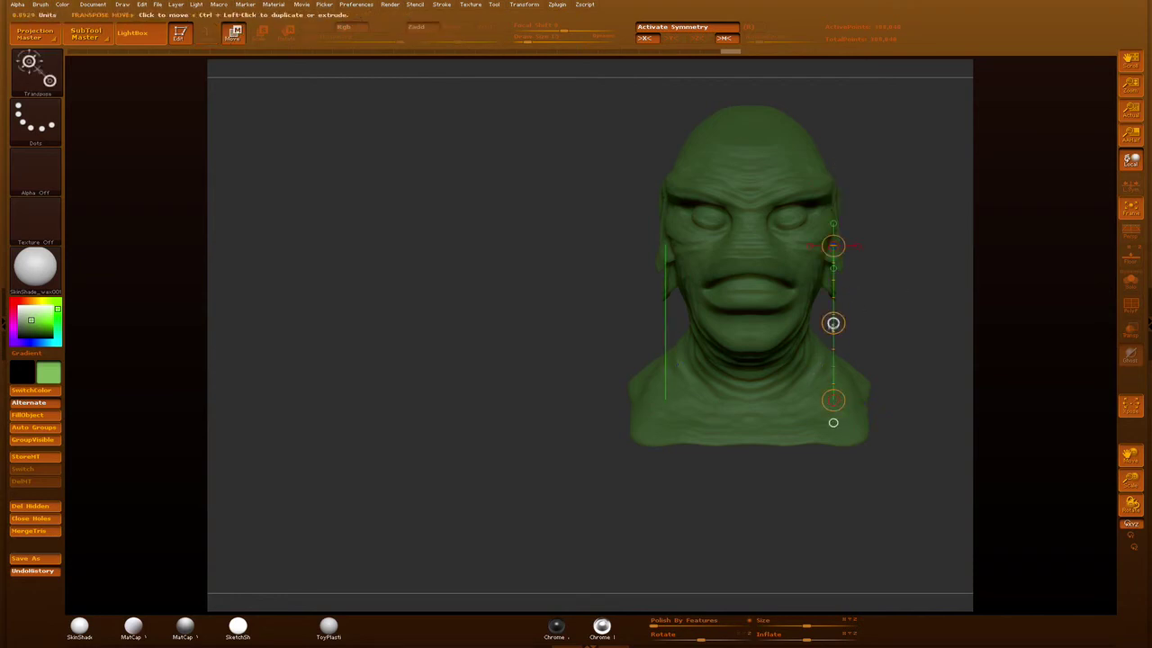
ctrl+drag(833, 323, 834, 330)
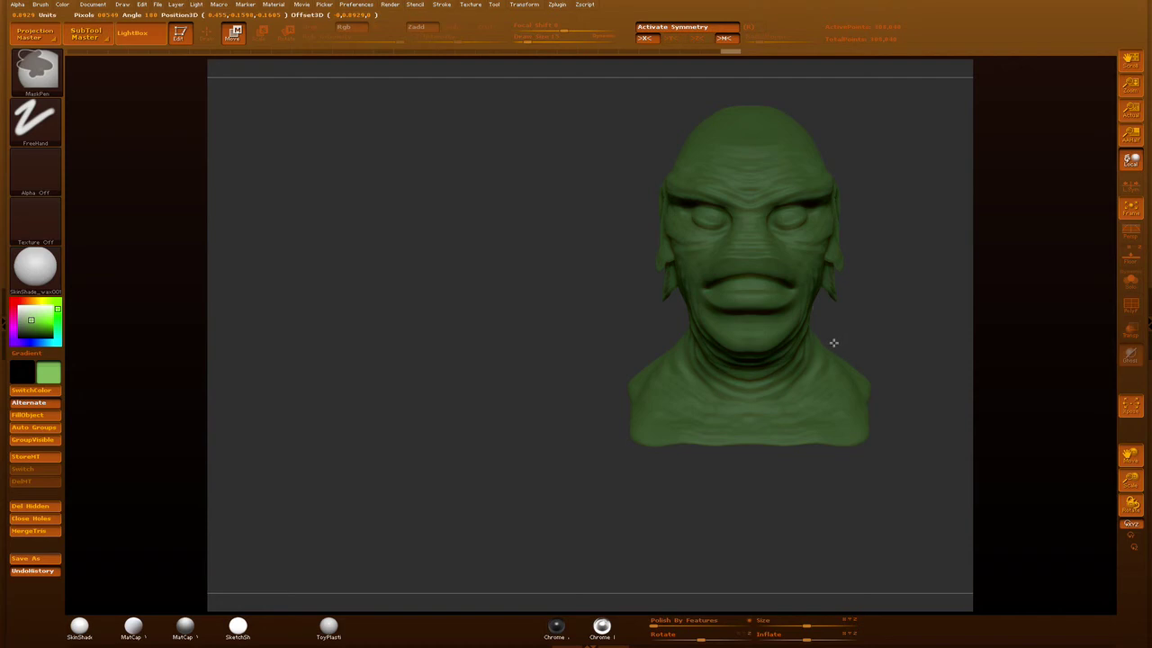
ctrl+drag(843, 346, 842, 344)
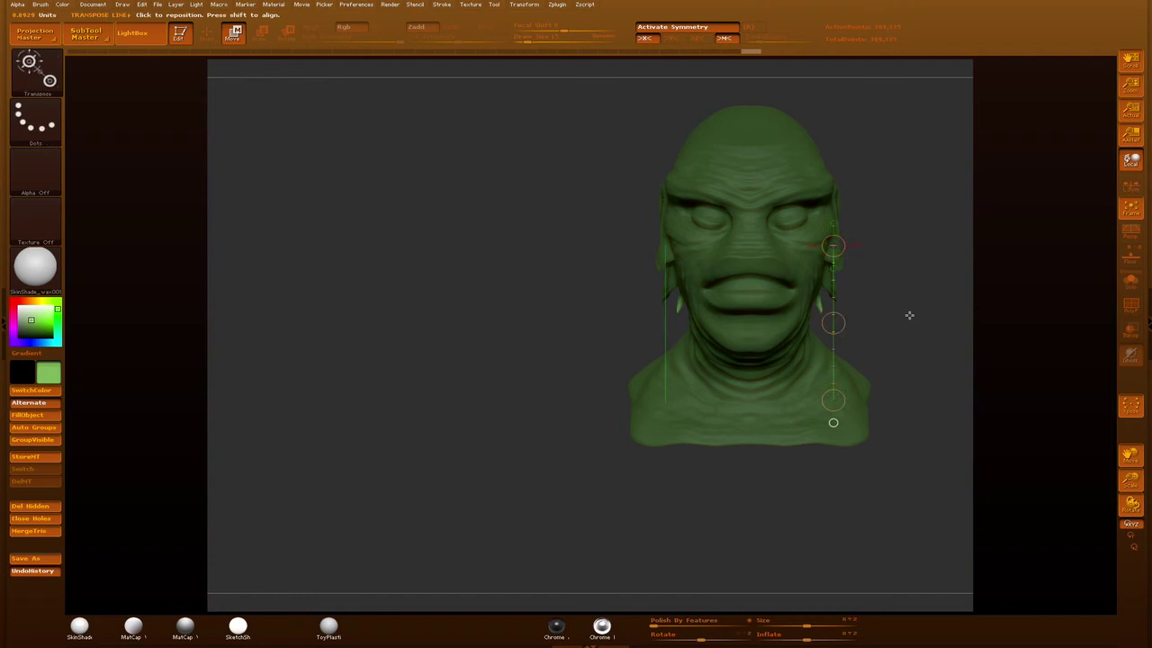
Step: Extrude the third gill flaps backward and down toward the neck in side view, lengthening them in small increments
drag(858, 273, 844, 272)
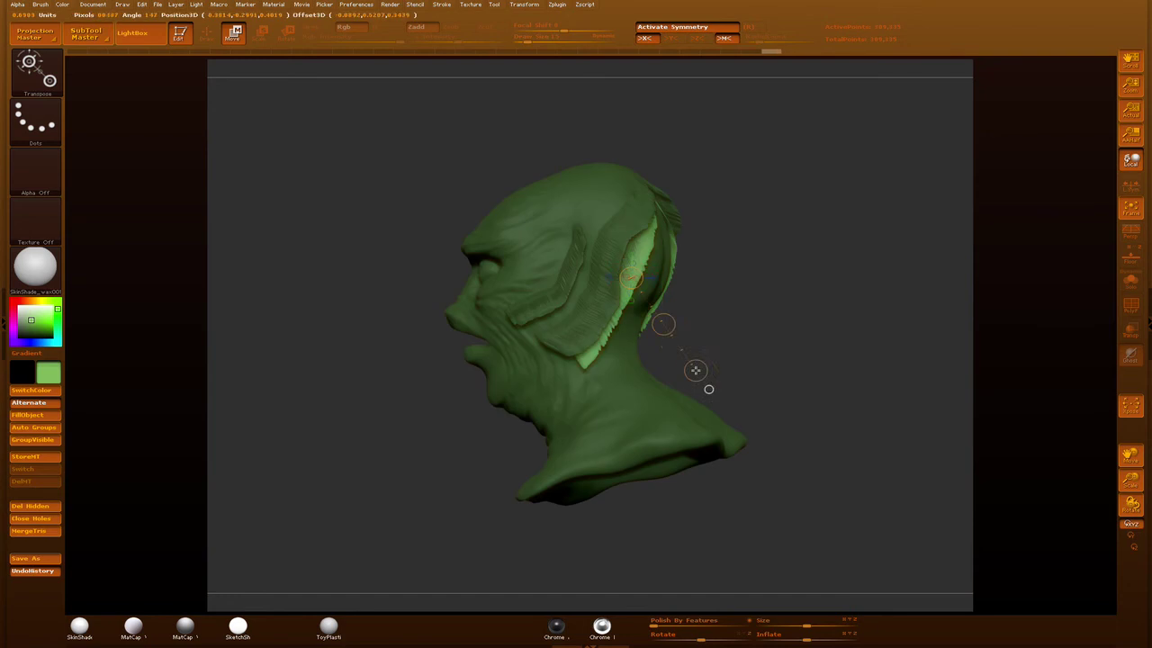
drag(710, 388, 669, 433)
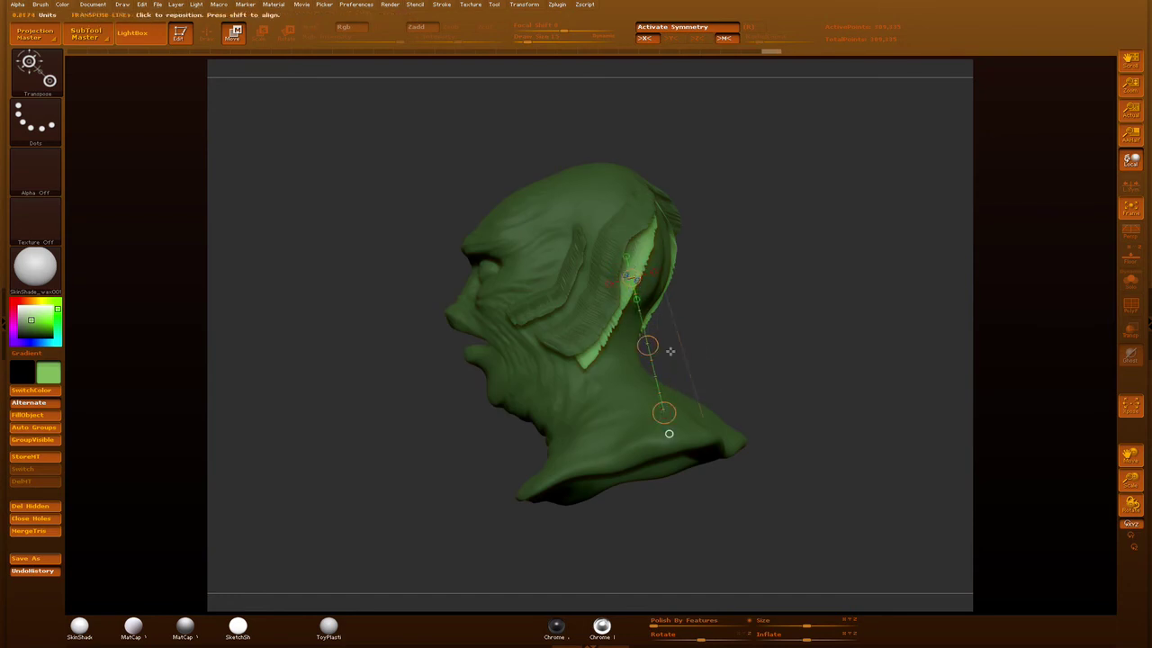
key(ctrl+shift)
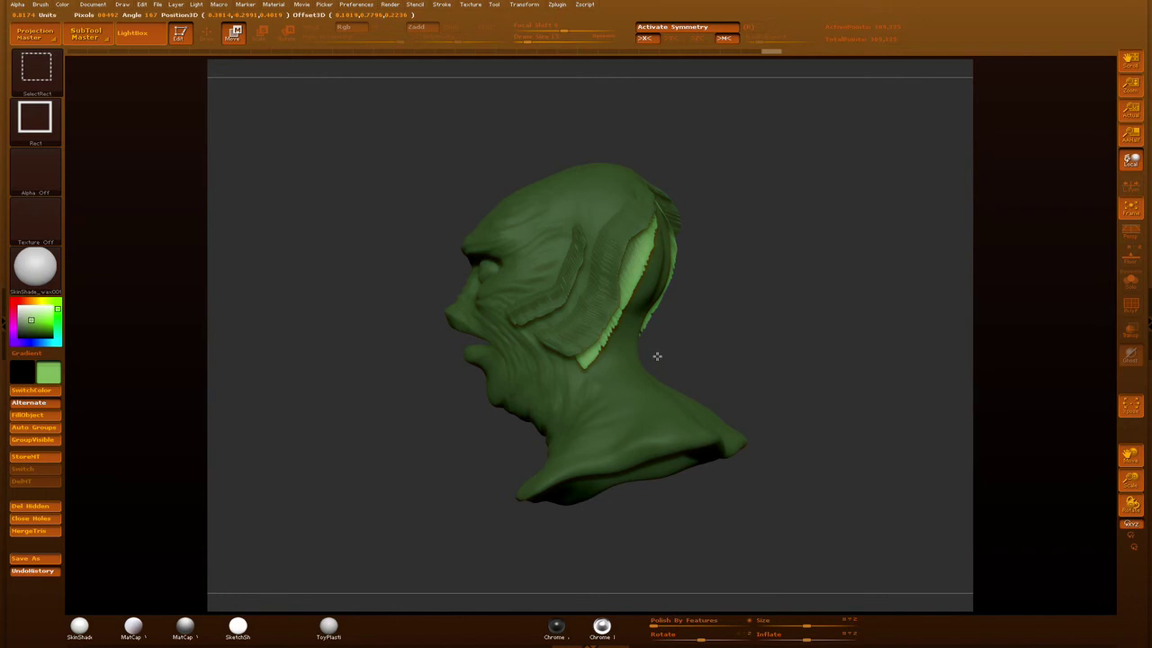
key(ctrl+shift+z)
key(ctrl+shift+z)
key(ctrl+shift+z)
key(ctrl+shift+z)
key(ctrl+shift+z)
key(ctrl+shift+z)
key(ctrl+shift+z)
key(ctrl+shift+z)
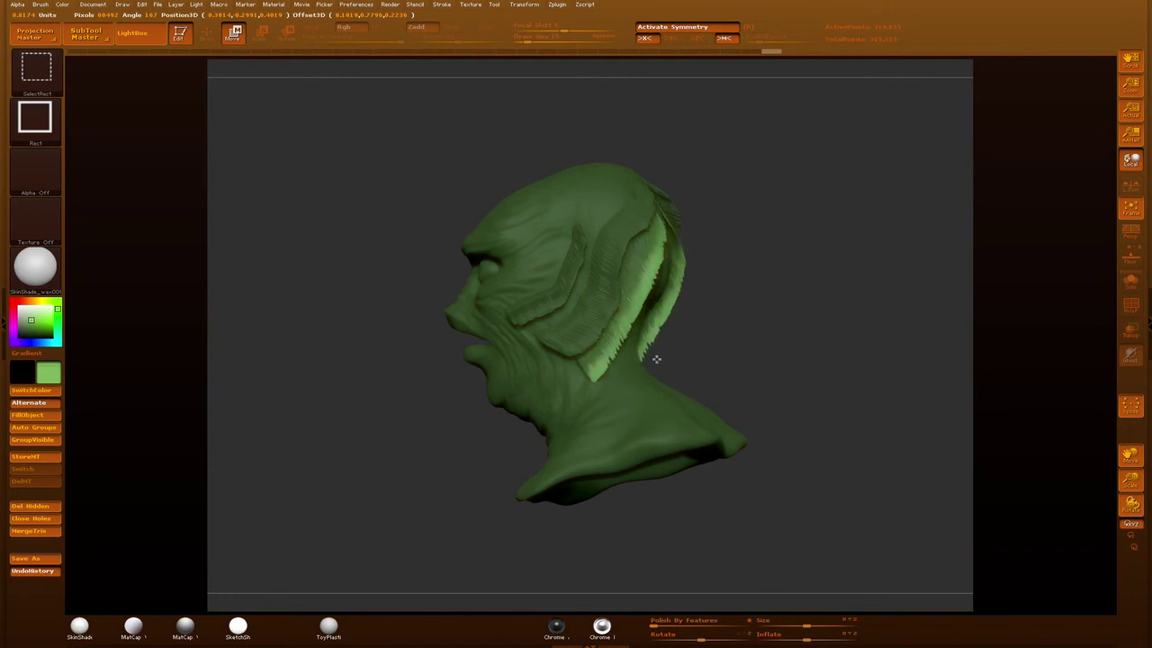
key(ctrl+shift+z)
key(ctrl+shift+z)
key(ctrl+shift+z)
key(ctrl+shift+z)
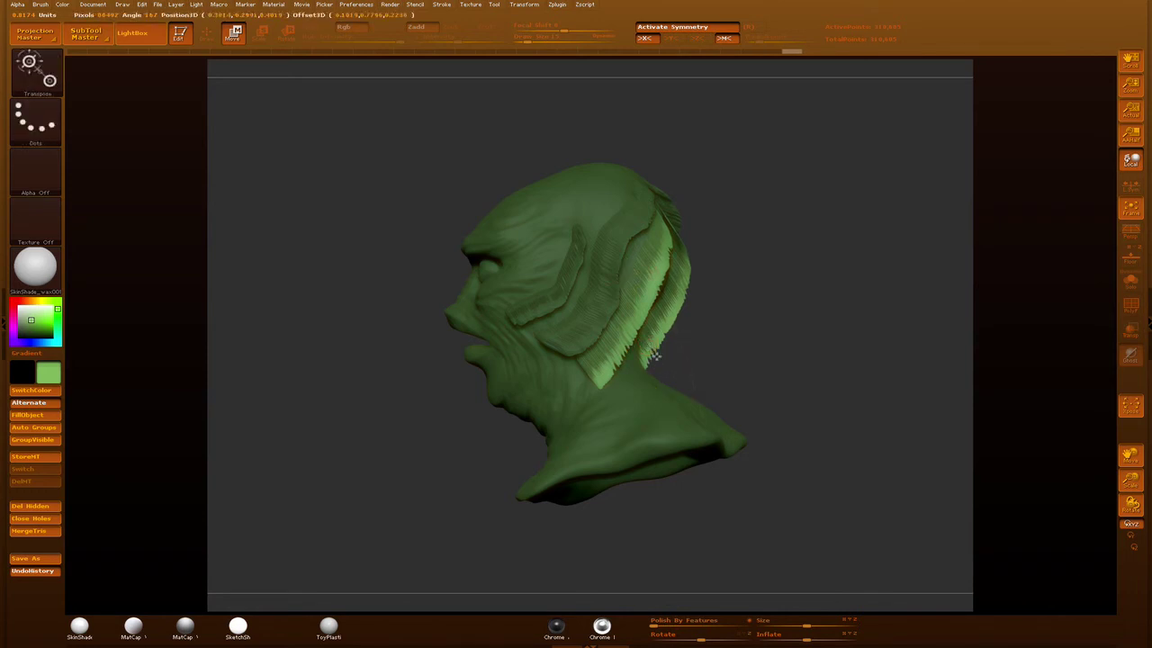
Step: Extend the third gill flaps farther back over the nape and ease them slightly forward again
key(ctrl+z)
key(ctrl+z)
key(ctrl+z)
key(ctrl+z)
key(ctrl+z)
key(ctrl+z)
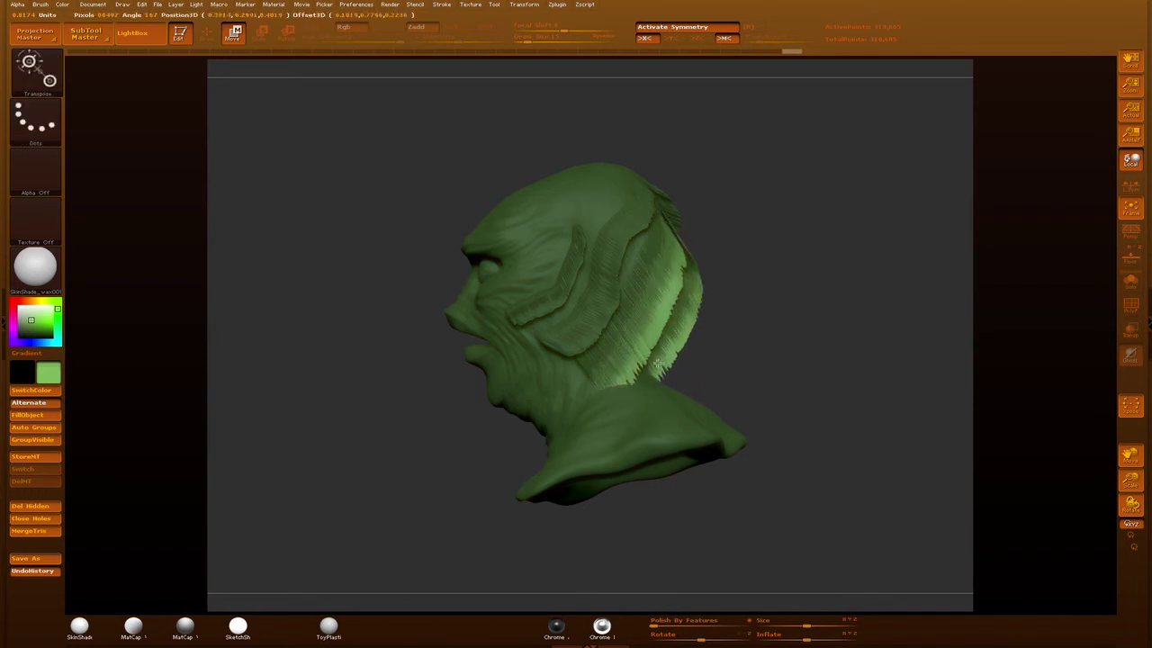
key(ctrl+shift+z)
key(ctrl+shift+z)
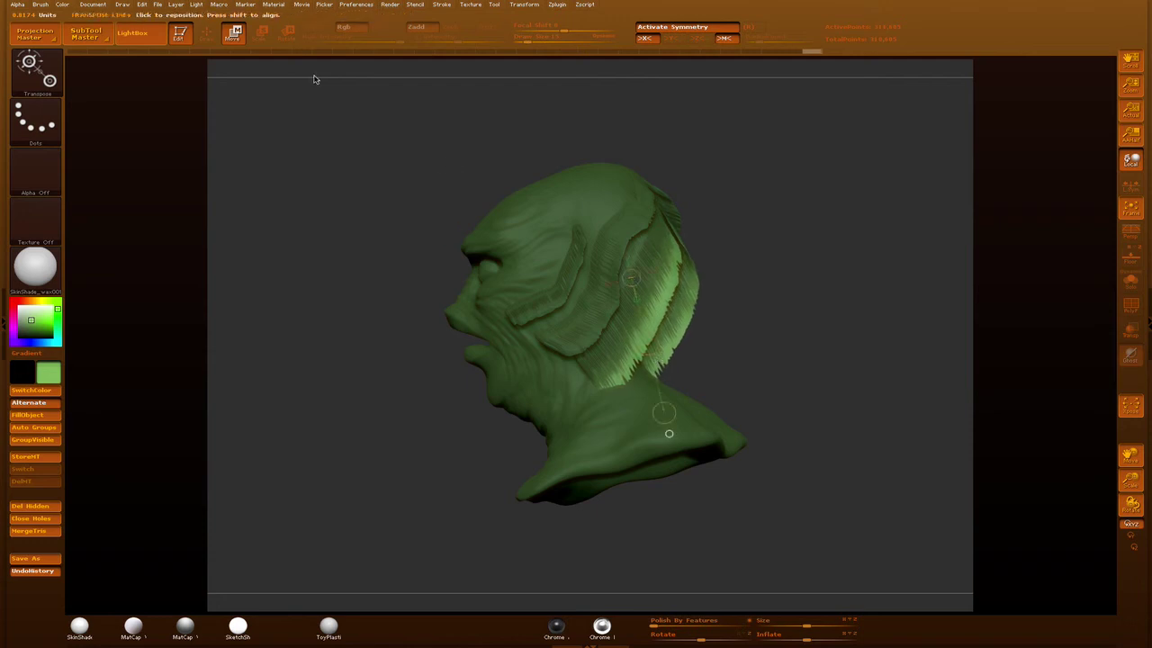
Step: Rotate the third gill flaps downward and inward toward the neck around a point near the back of the head
click(287, 38)
click(658, 257)
drag(675, 256, 748, 302)
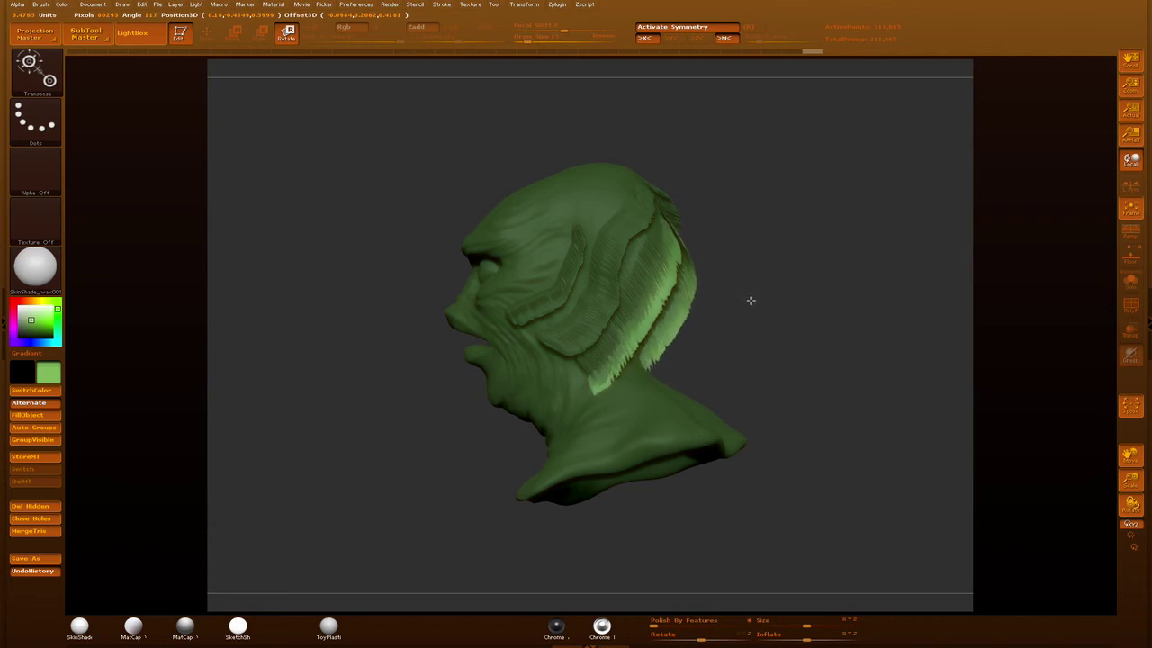
key(r)
key(ctrl)
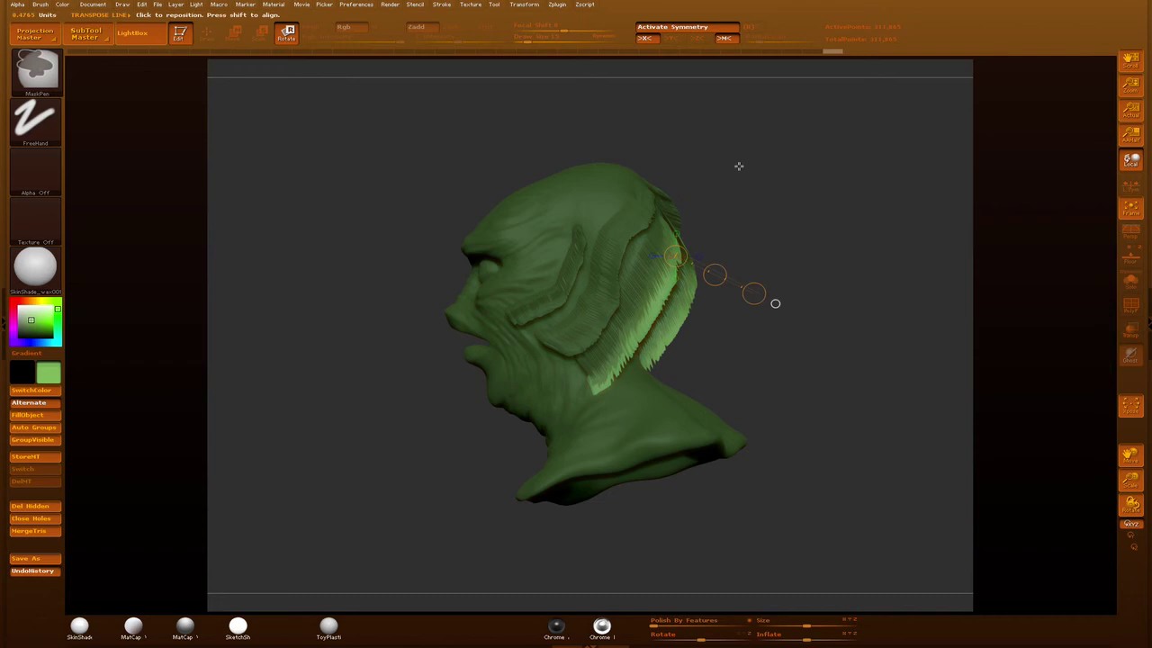
Step: Switch from Rotate back to Draw mode and choose the Move Topological brush with Rgb turned off
click(212, 38)
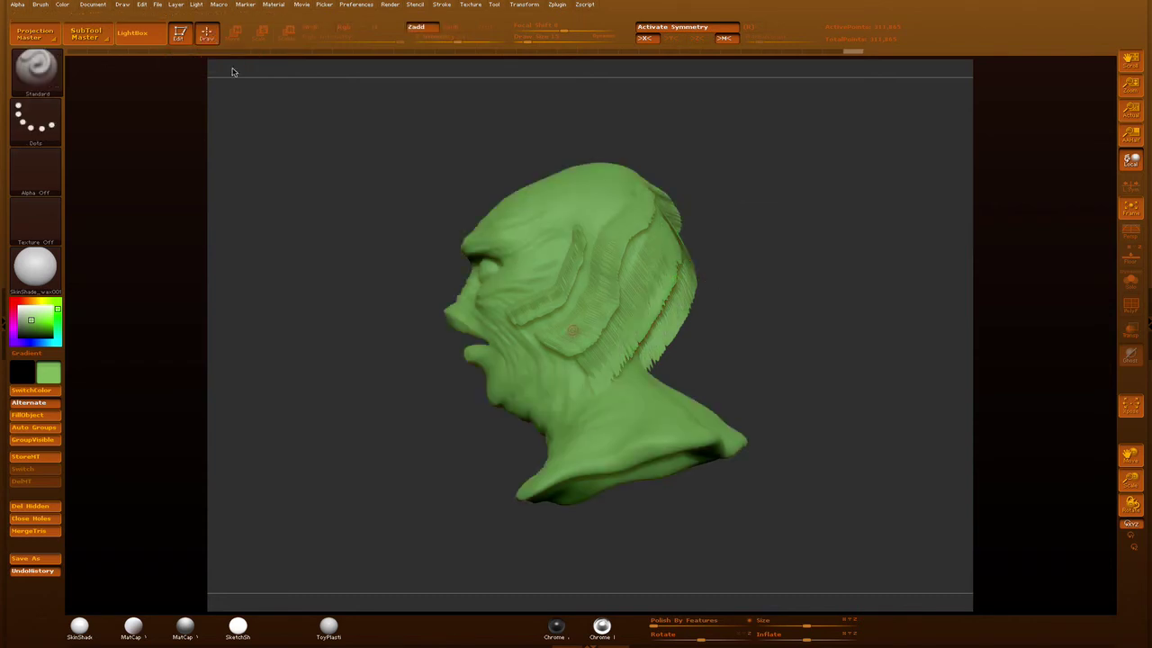
click(37, 72)
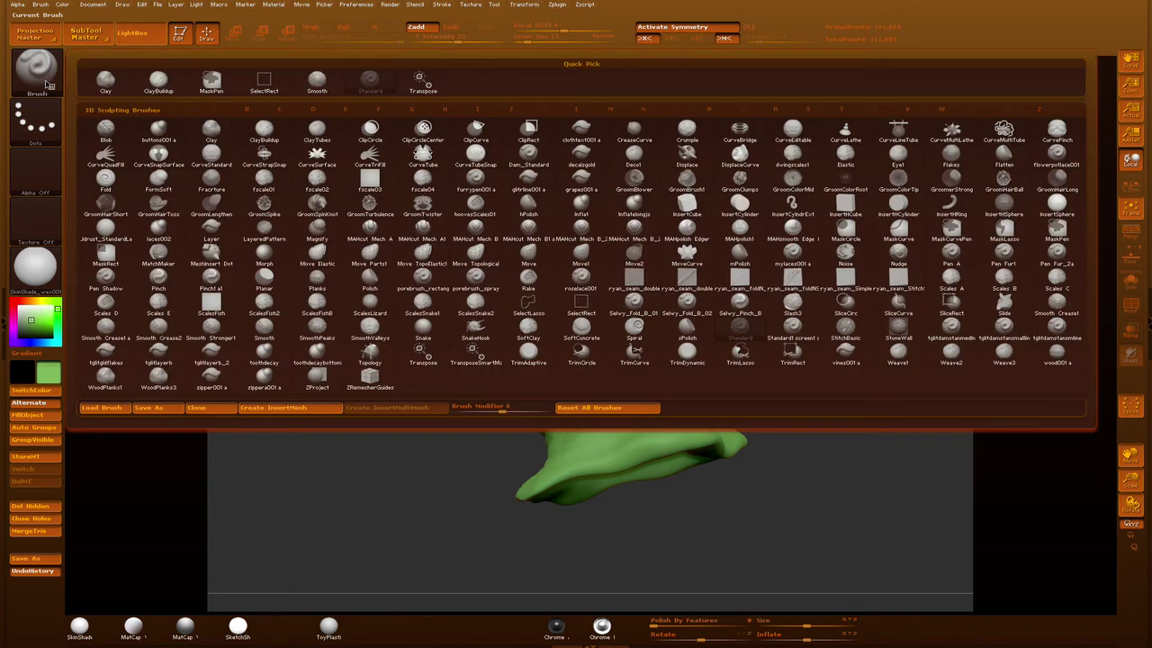
click(613, 112)
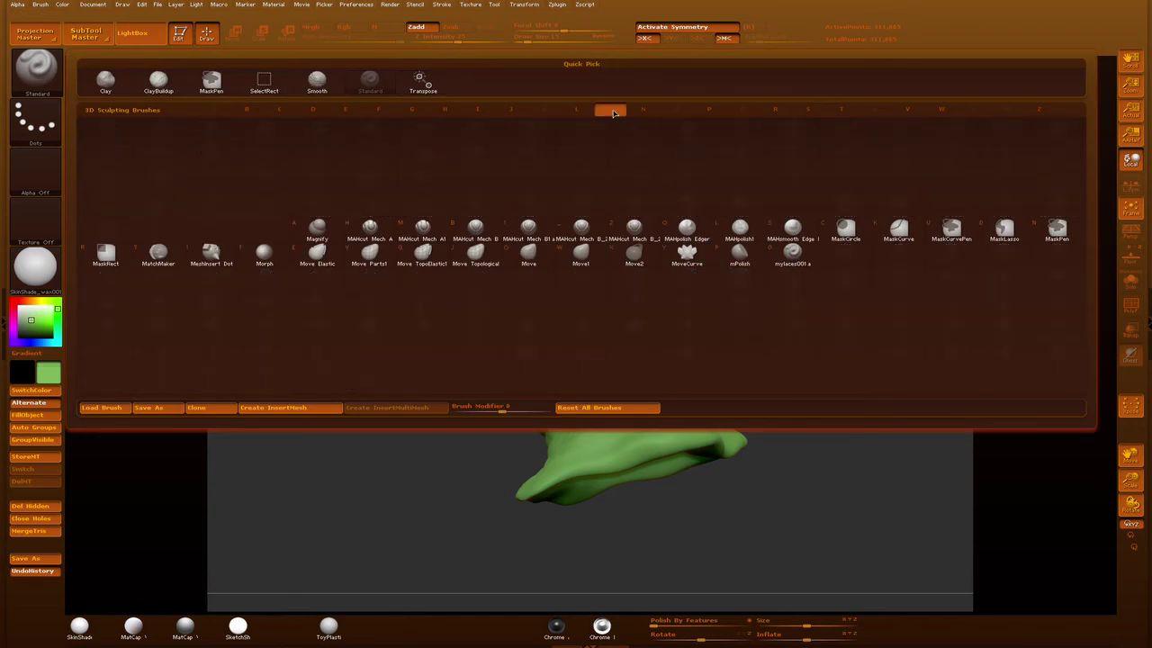
click(474, 257)
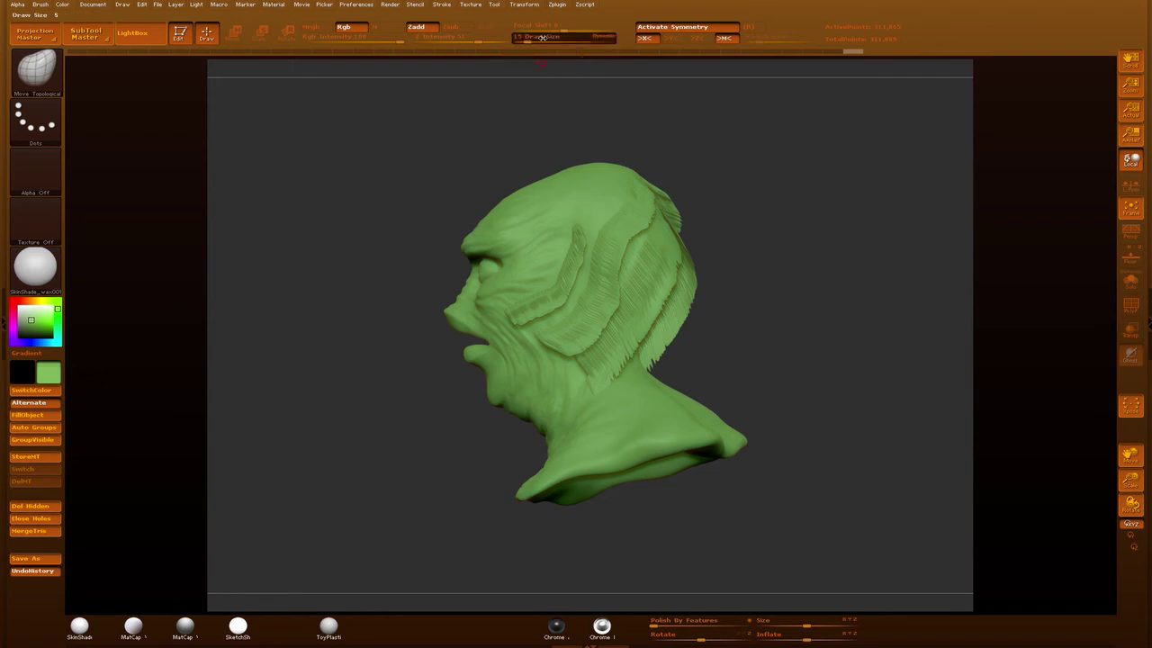
click(368, 27)
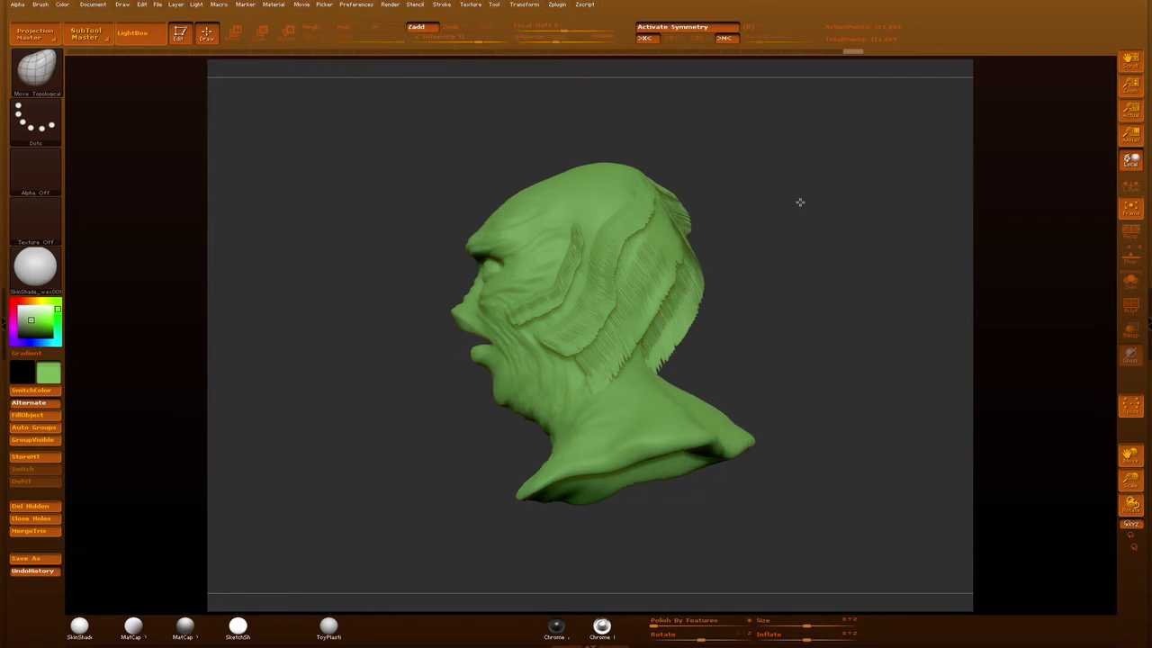
Step: Reshape the lower tips of the gill flaps beside the neck with Move Topological, adjusting the brush's draw size
drag(800, 200, 628, 348)
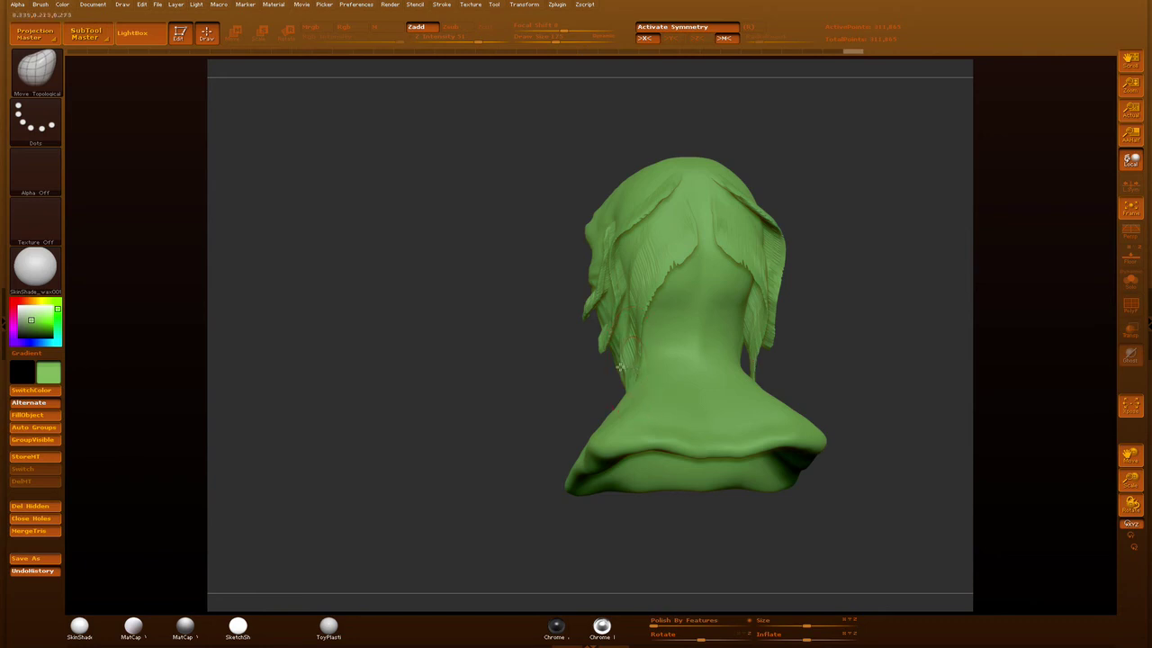
drag(599, 368, 608, 371)
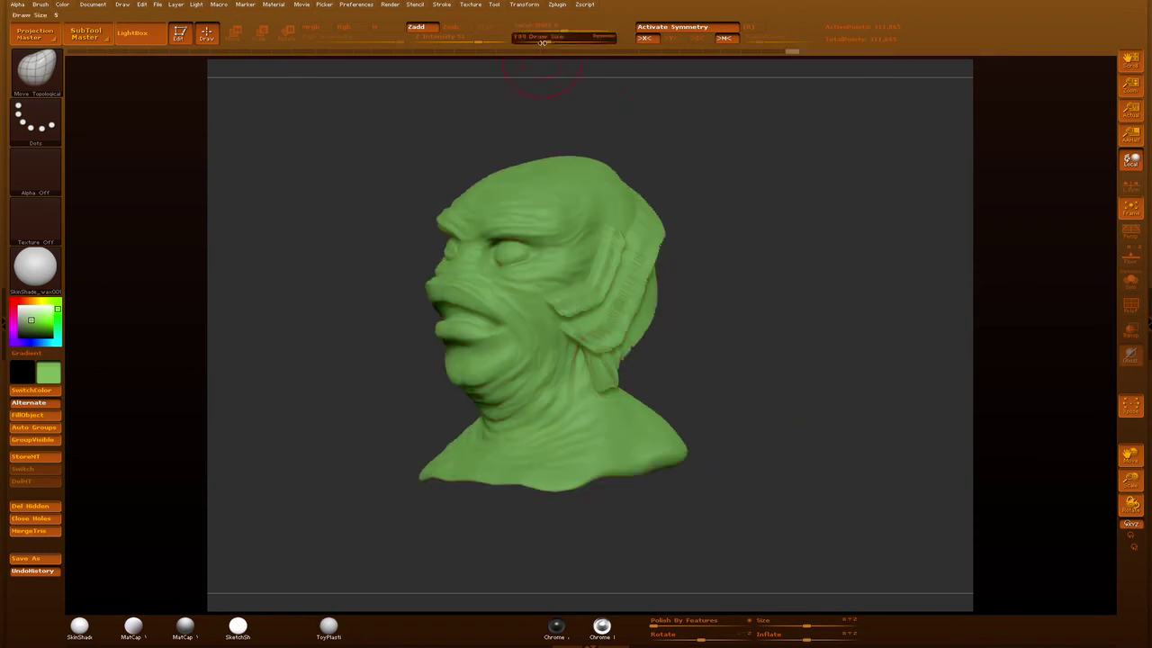
drag(542, 43, 536, 43)
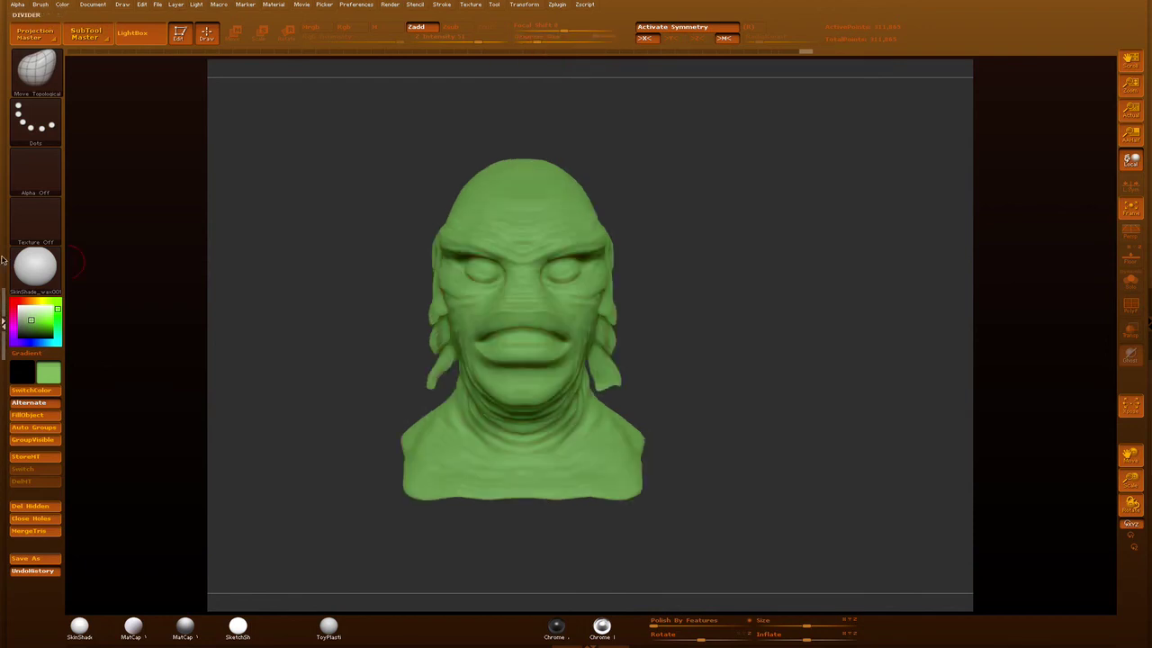
Step: Remesh the bust with DynaMesh to redistribute the stretched polygons of the extruded gills
click(4, 260)
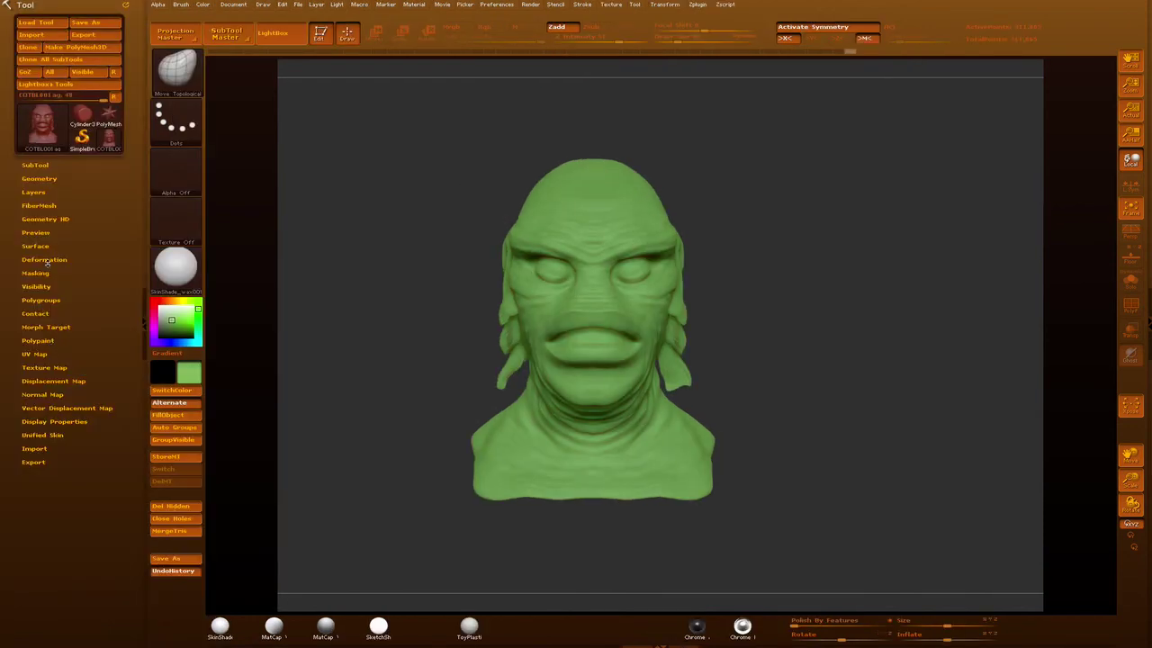
click(39, 178)
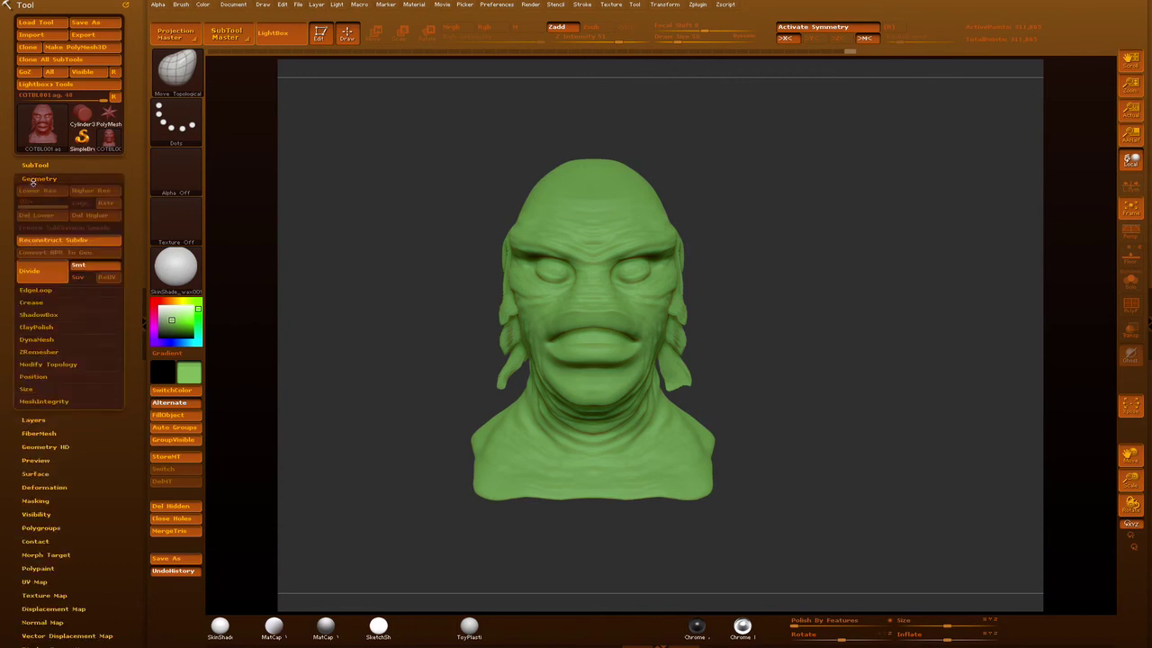
click(37, 340)
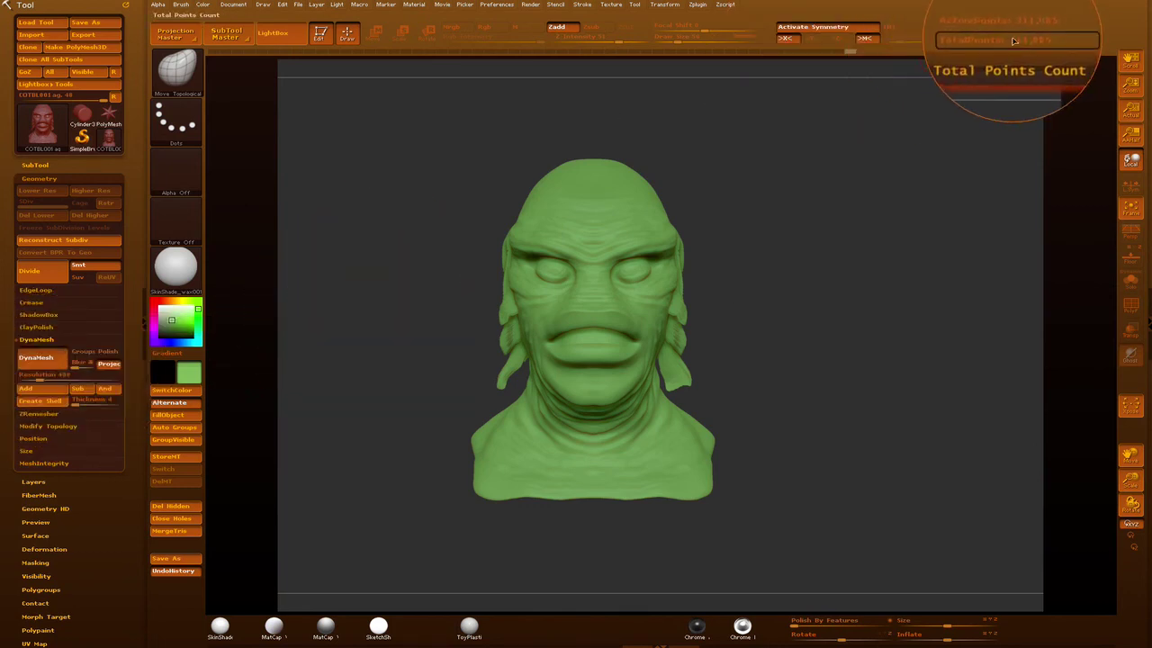
ctrl+drag(357, 292, 443, 384)
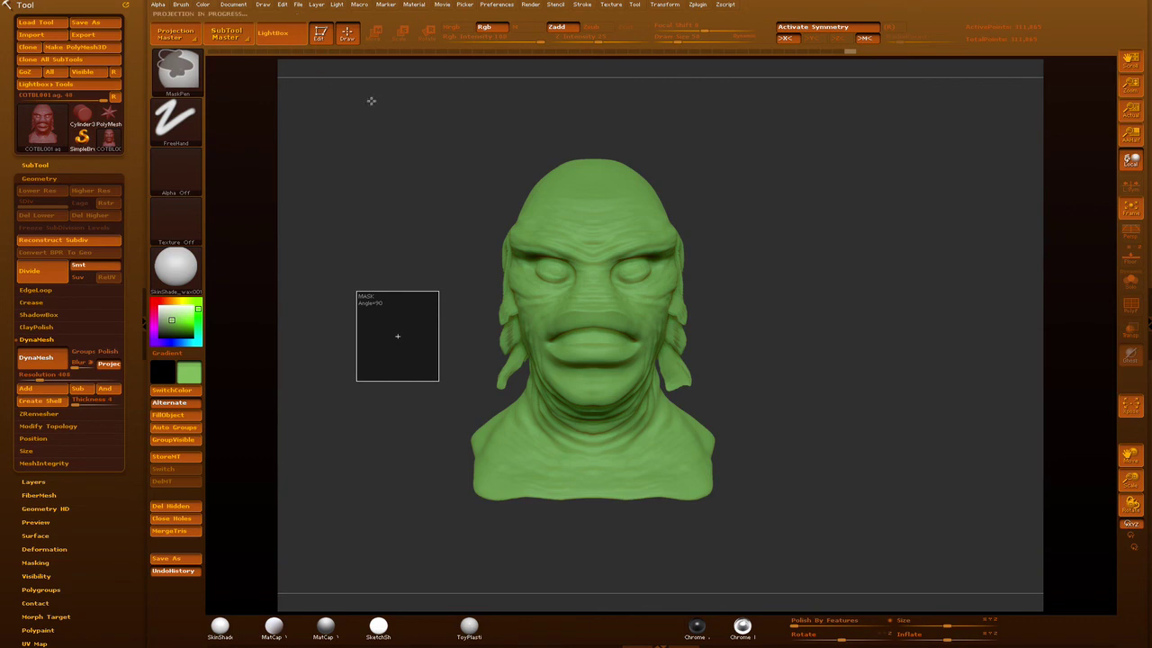
Step: Turn off Rgb for the Smooth brush, set its Z Intensity to 100 and smooth the gill area on the side of the head
drag(714, 191, 679, 191)
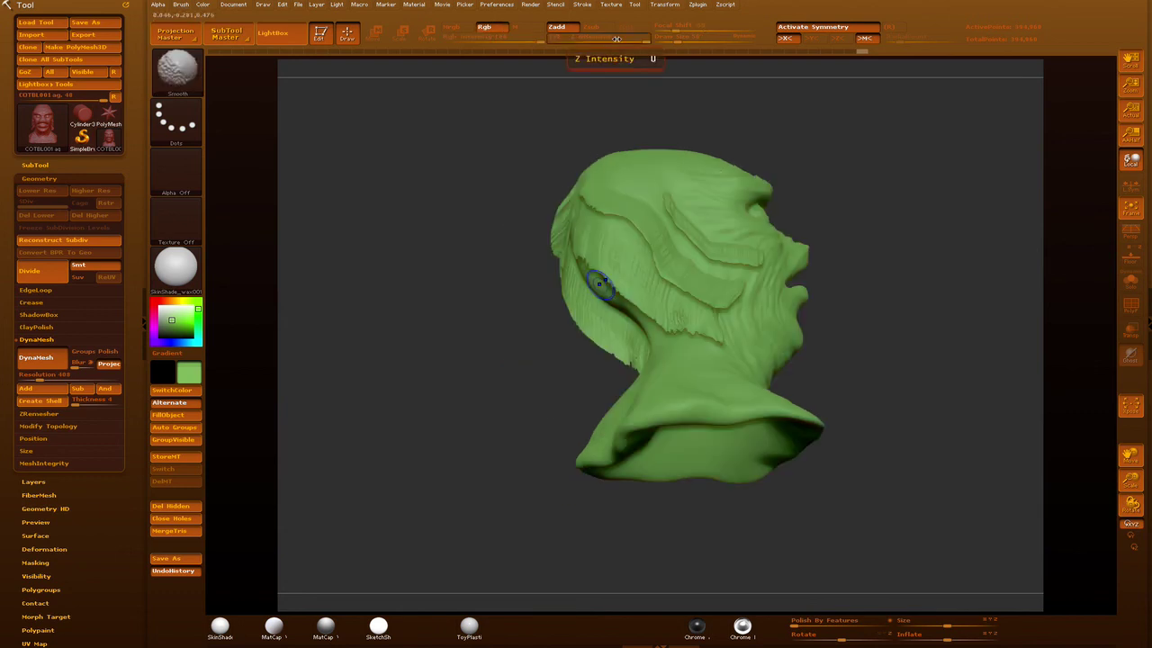
shift+drag(615, 38, 600, 39)
click(484, 26)
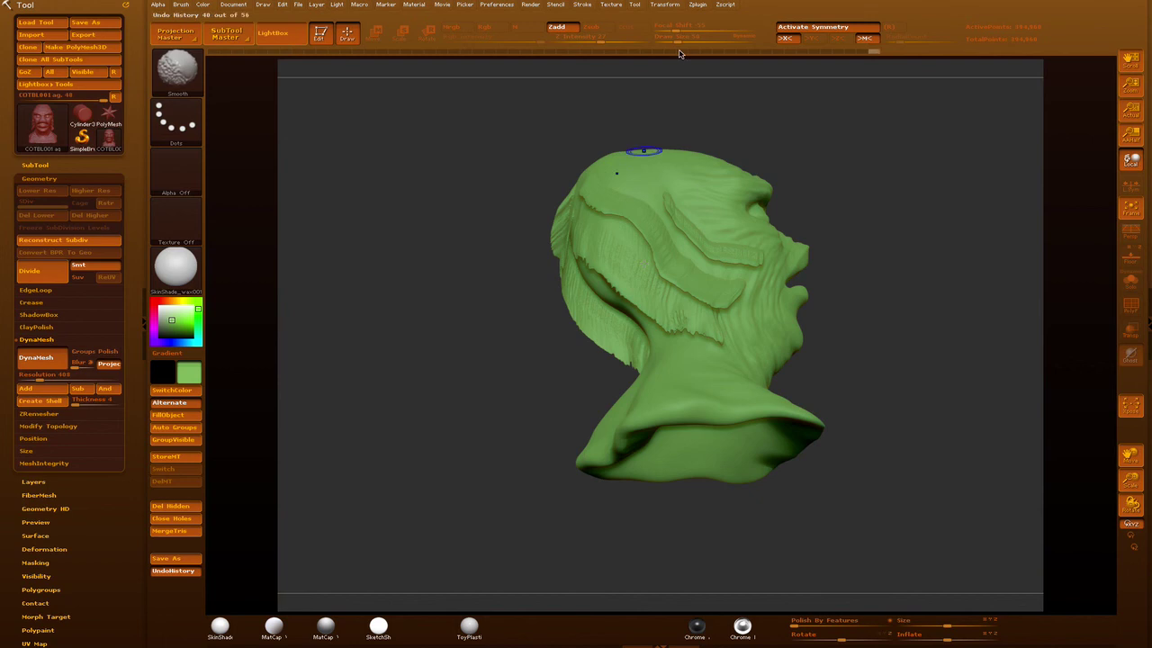
shift+drag(616, 40, 656, 44)
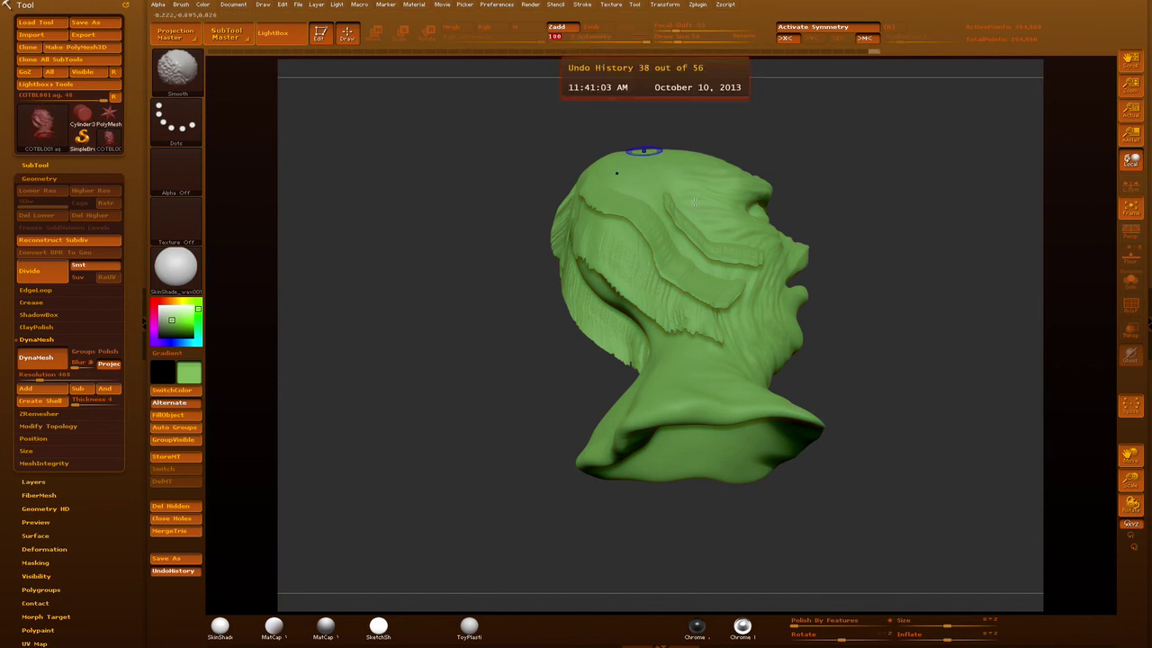
shift+drag(669, 207, 683, 227)
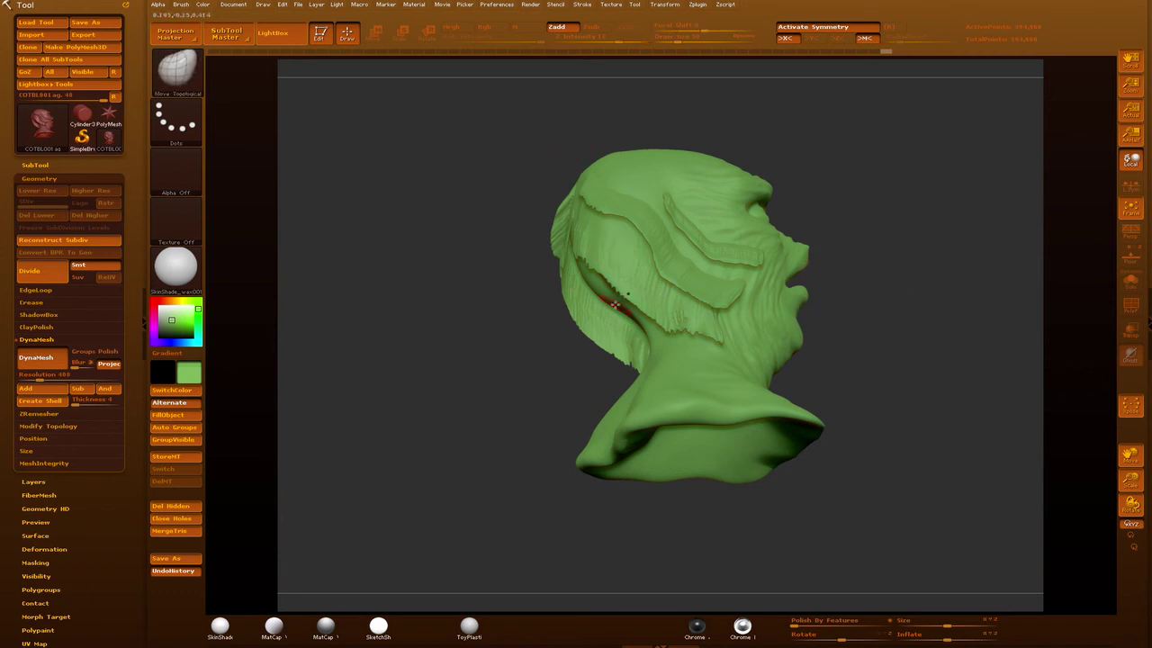
Step: Enlarge the Move Topological brush and nudge the front gill ridge on the cheek in side view
click(698, 41)
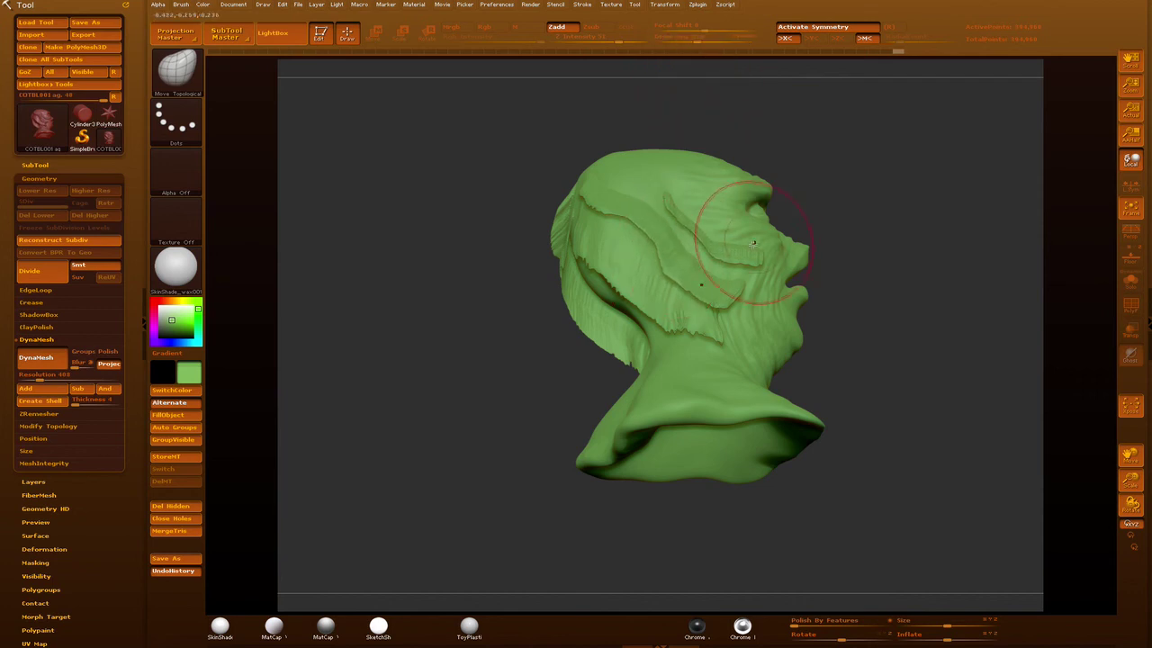
drag(746, 262, 735, 274)
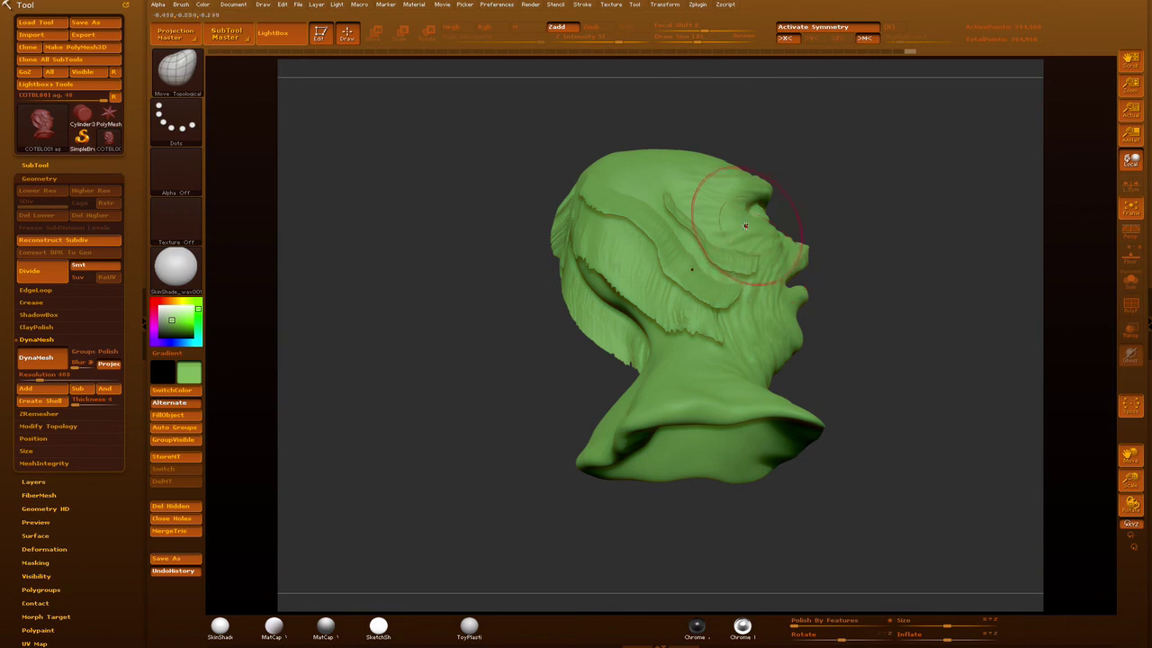